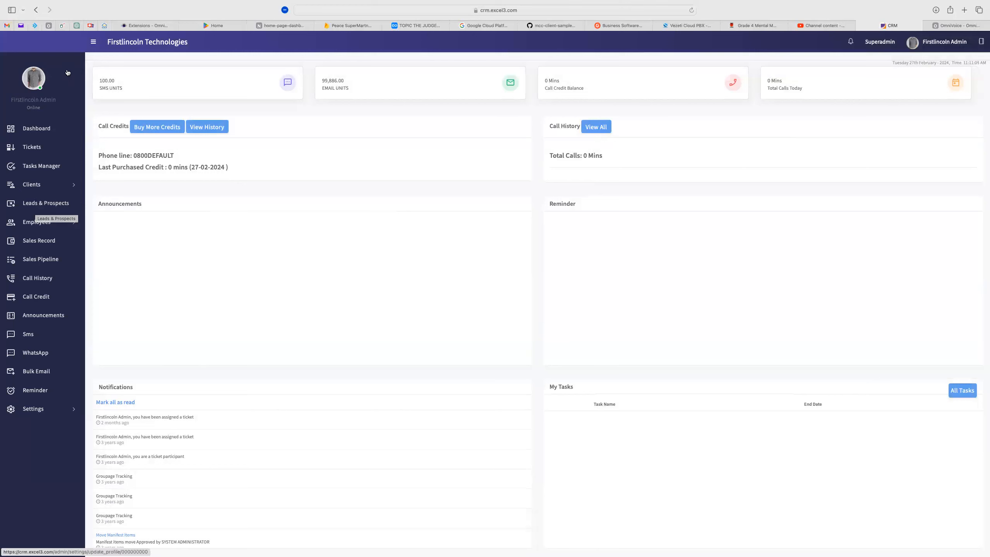
Collapse and re-expand the sidebar, toggle the profile menu, then go to Tickets
click(92, 41)
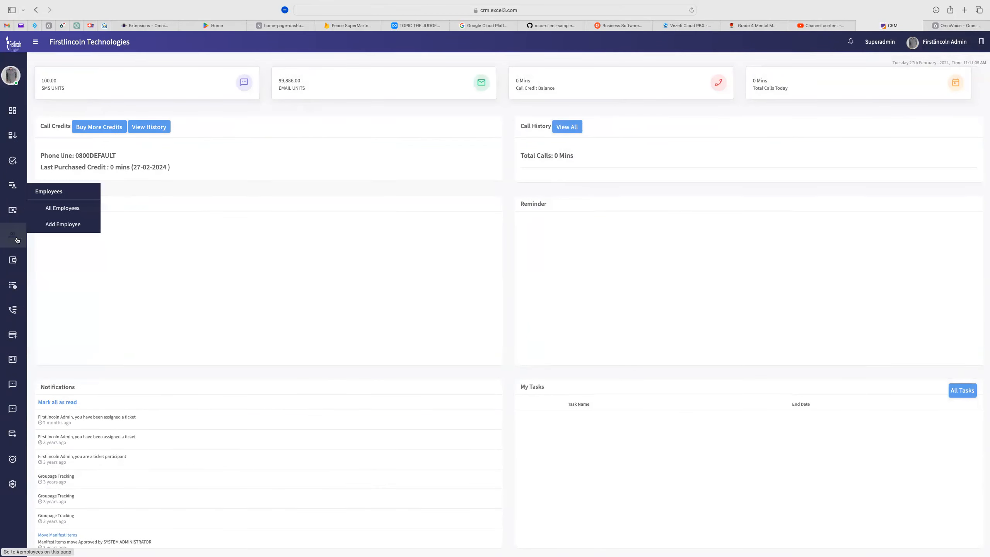
click(36, 43)
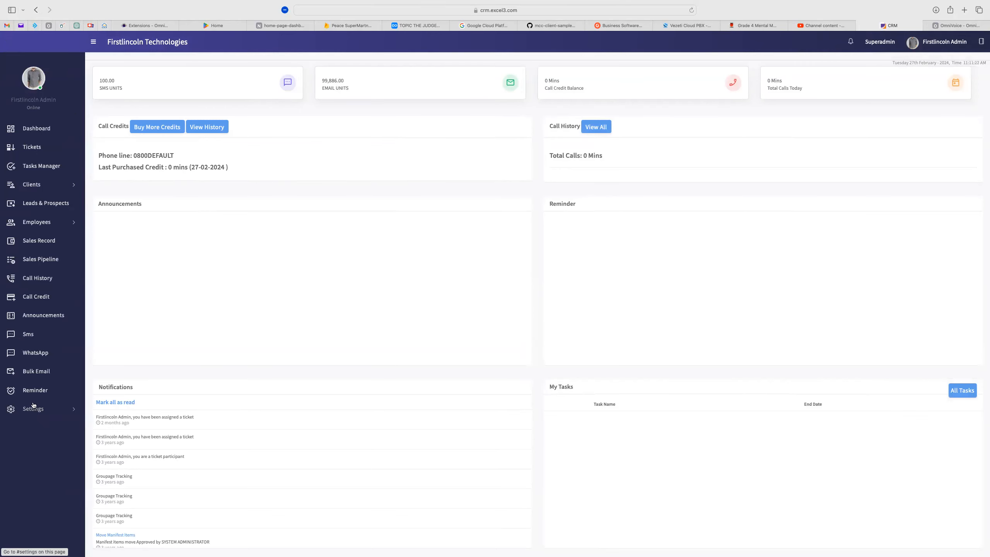
click(940, 44)
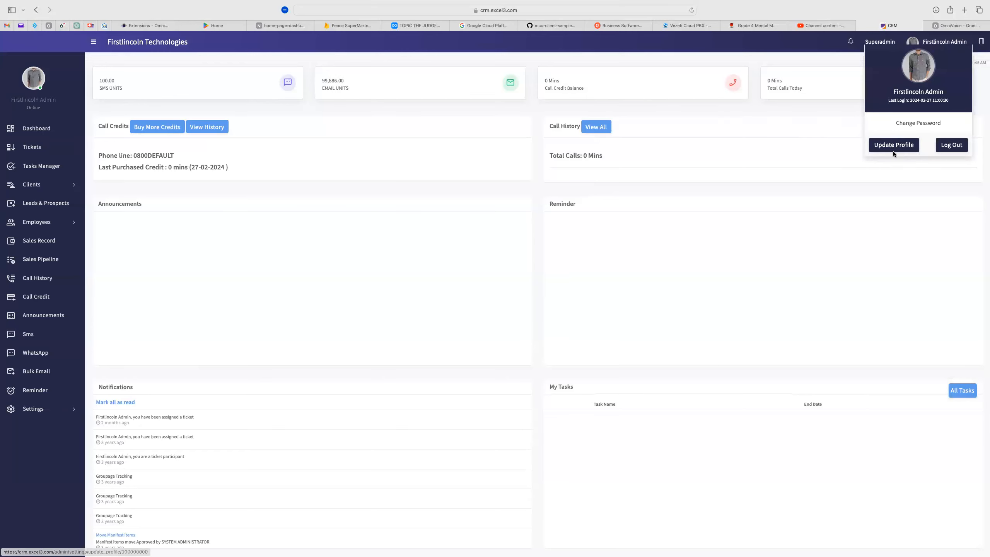
click(829, 116)
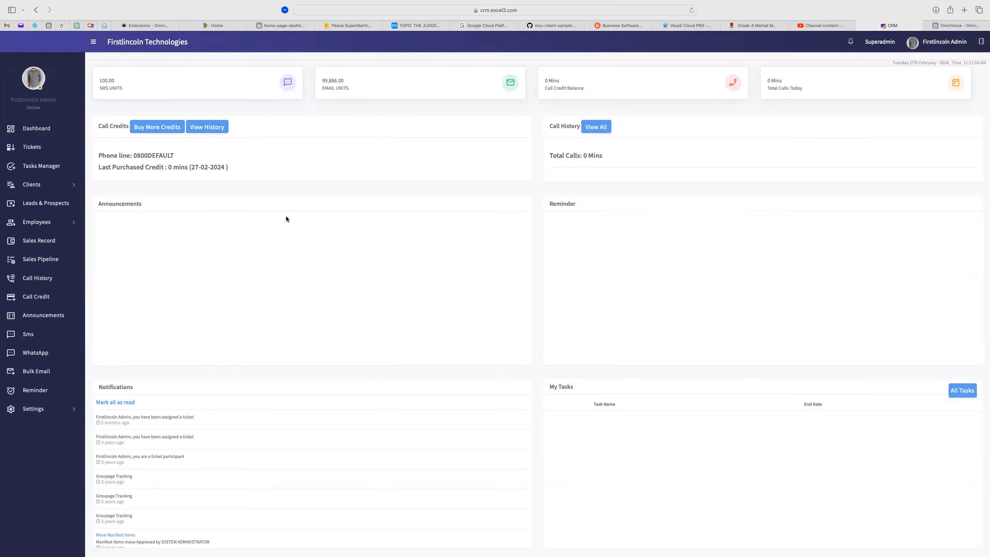
click(33, 149)
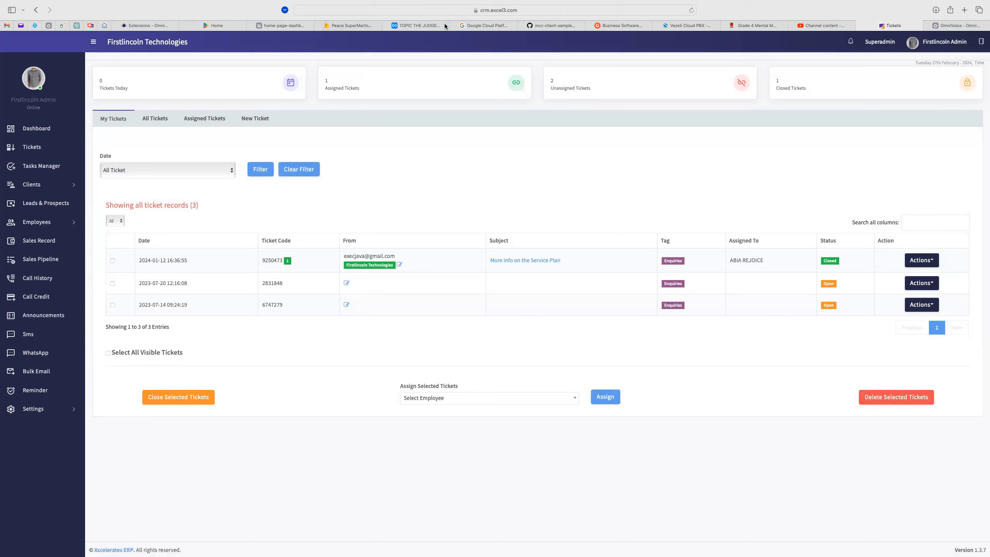
click(396, 56)
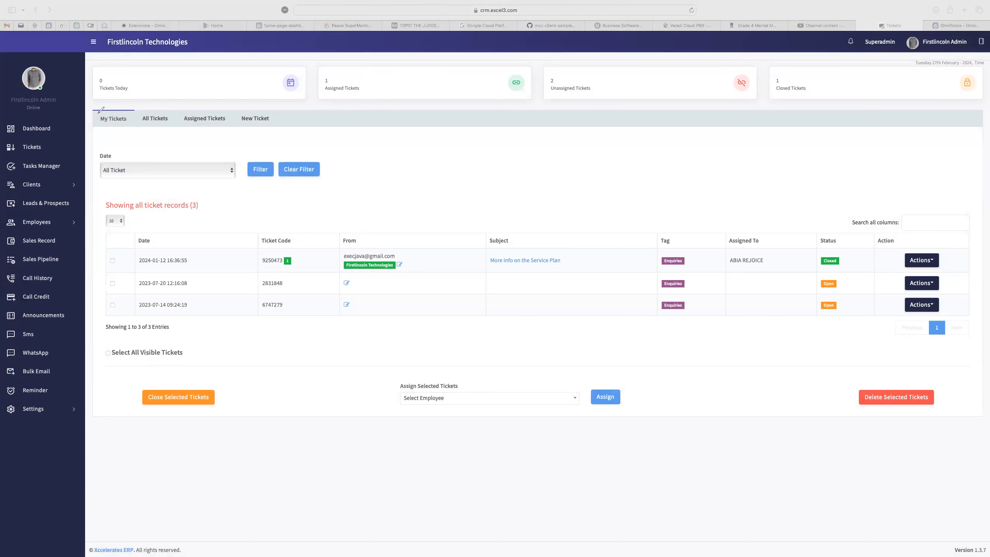
mouse_move(99, 113)
mouse_down()
mouse_move(130, 123)
mouse_move(127, 111)
mouse_move(99, 111)
mouse_up()
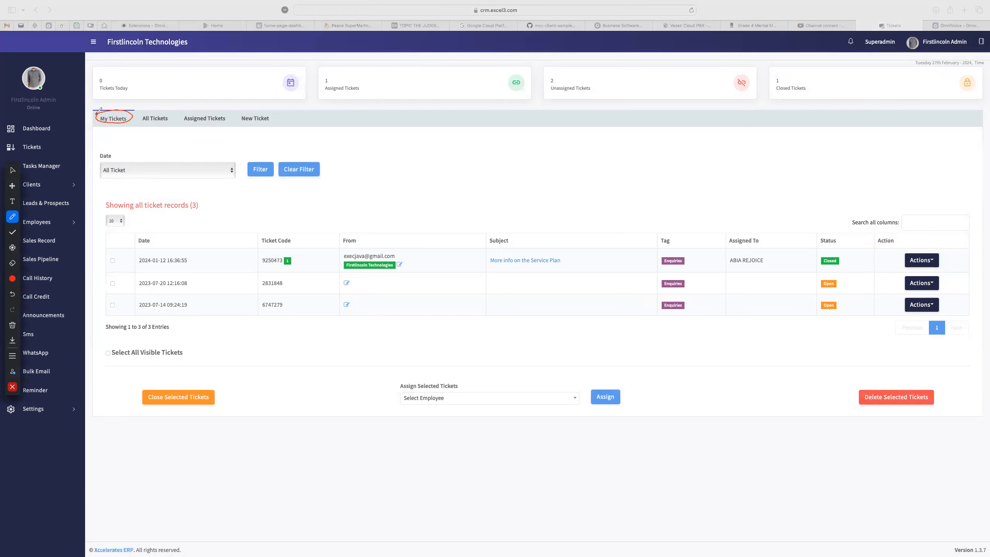
mouse_move(190, 109)
mouse_down()
mouse_move(174, 110)
mouse_move(196, 122)
mouse_move(244, 117)
mouse_move(184, 110)
mouse_up()
mouse_move(274, 110)
mouse_down()
mouse_move(237, 114)
mouse_move(270, 121)
mouse_move(280, 117)
mouse_move(264, 106)
mouse_move(298, 106)
mouse_up()
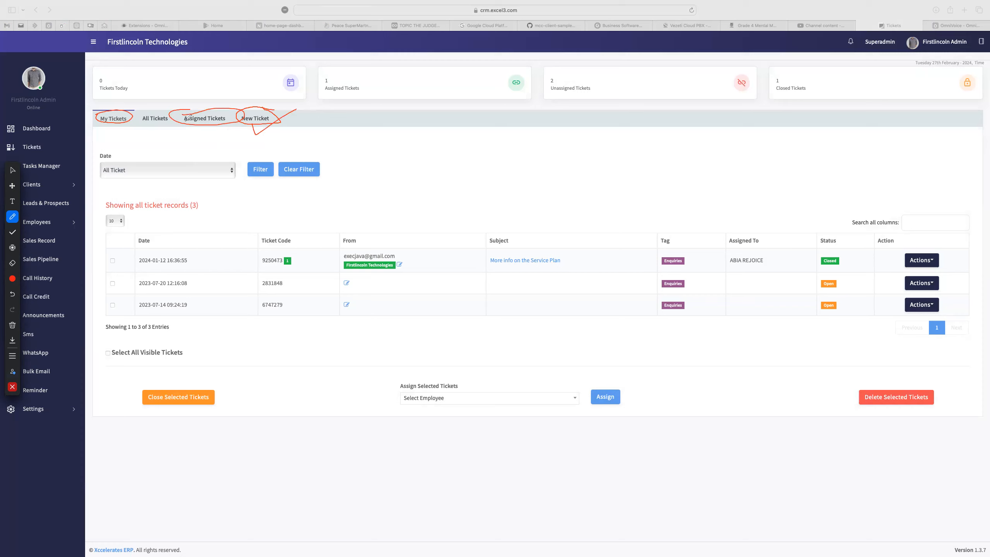
mouse_move(186, 120)
mouse_down()
mouse_move(186, 136)
mouse_move(232, 113)
mouse_up()
drag(97, 132, 125, 122)
click(11, 171)
key(ctrl+a)
click(42, 328)
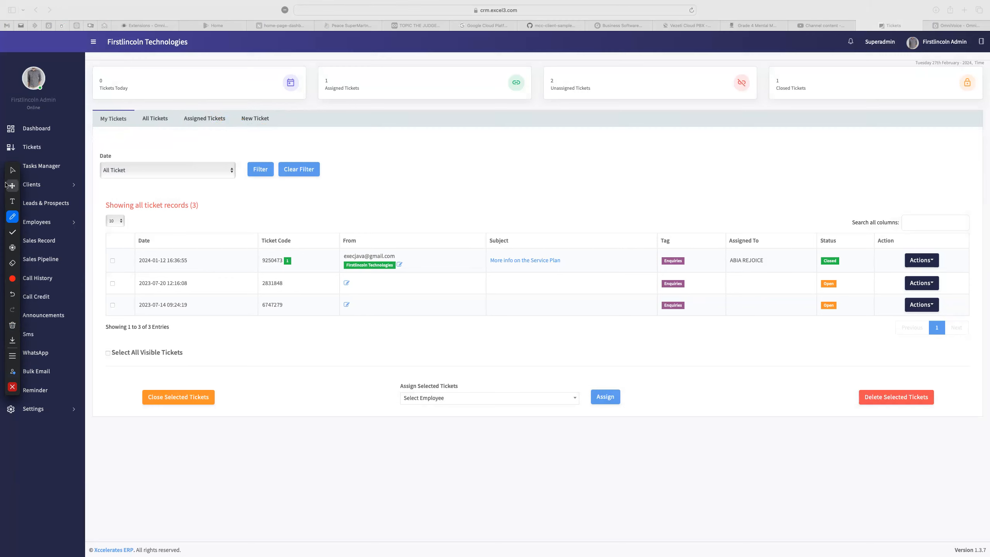
click(12, 170)
click(260, 136)
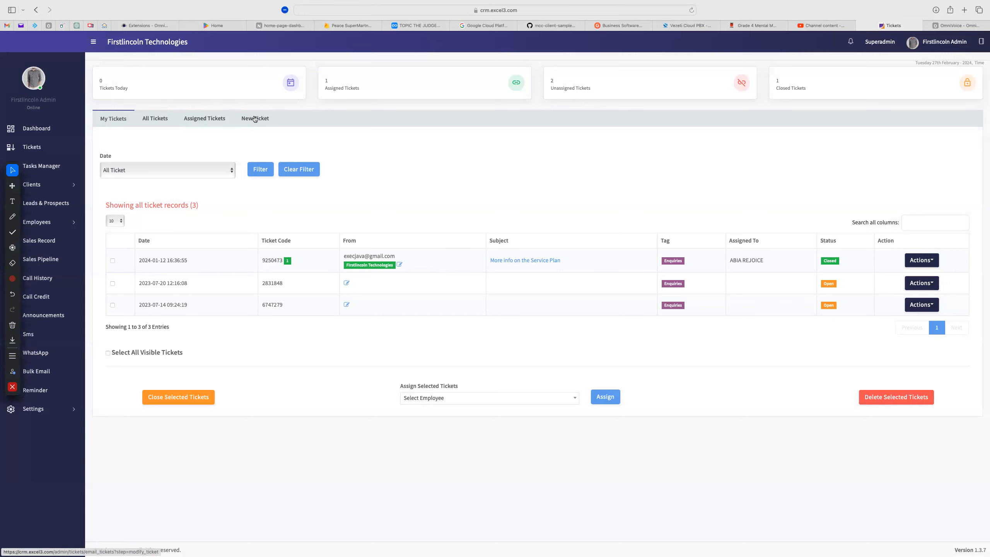
Open a blank New Ticket form and toggle the annotation toolbar on
click(253, 119)
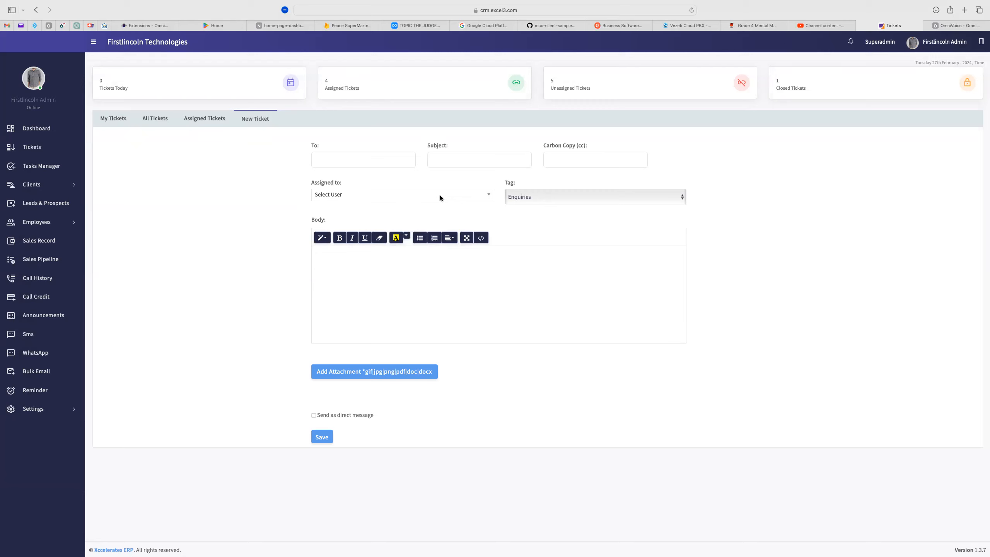
key(super+shift+a)
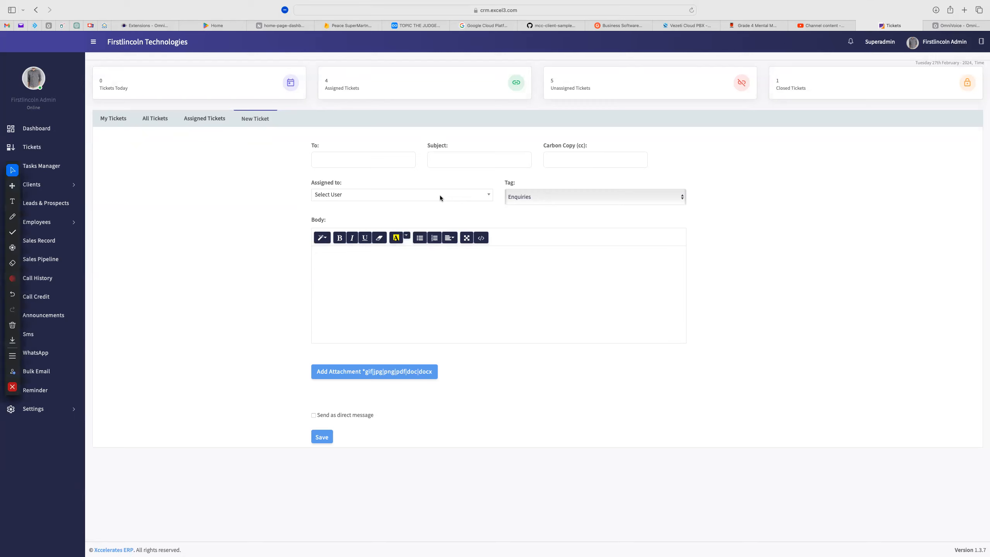
key(super+shift+a)
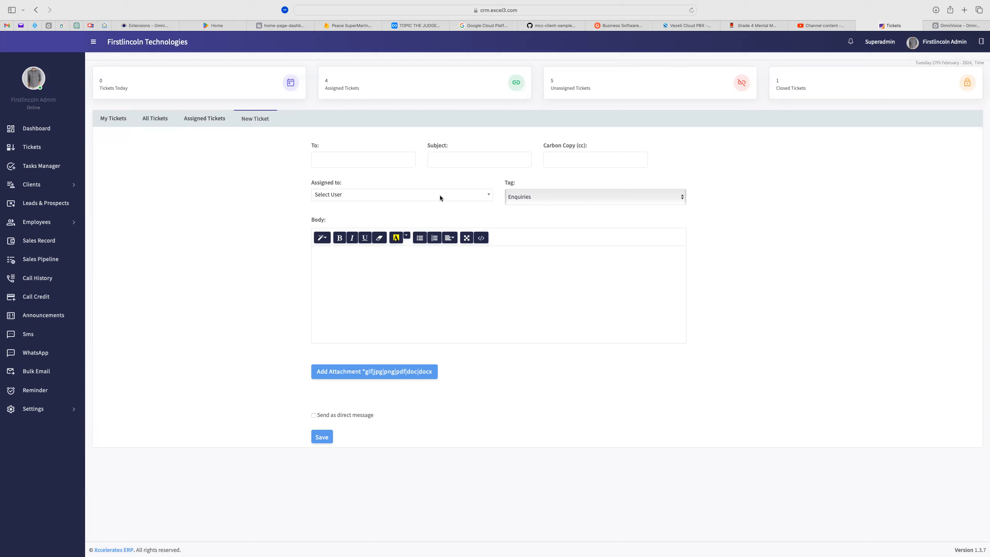
key(super+shift+a)
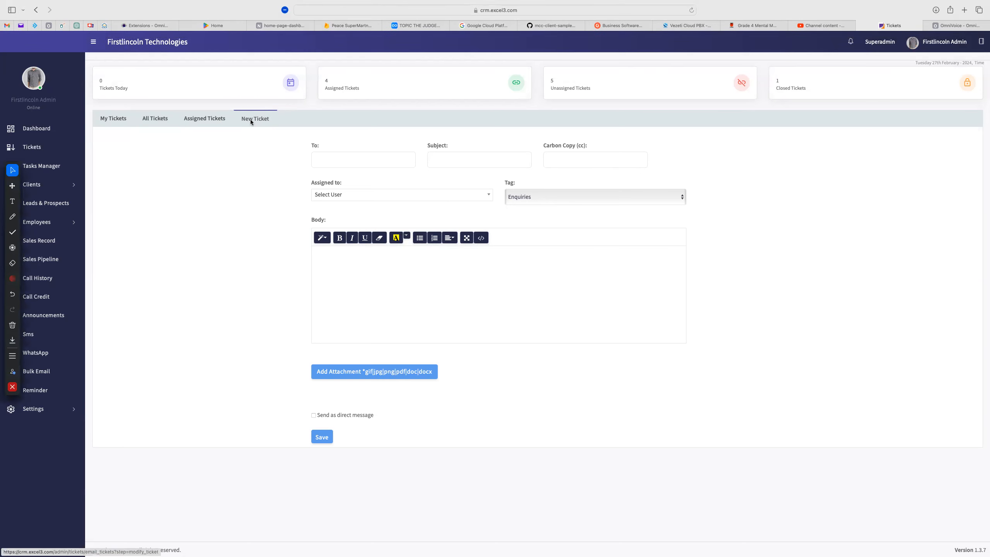
Enter the recipient's e-mail and the subject 'Customer Test to get AB And C'
click(327, 162)
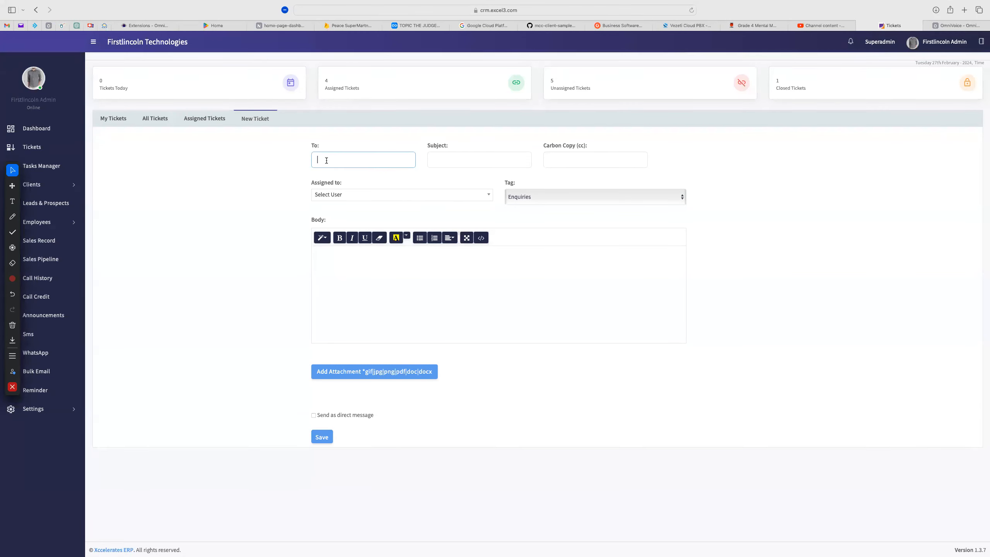
click(445, 157)
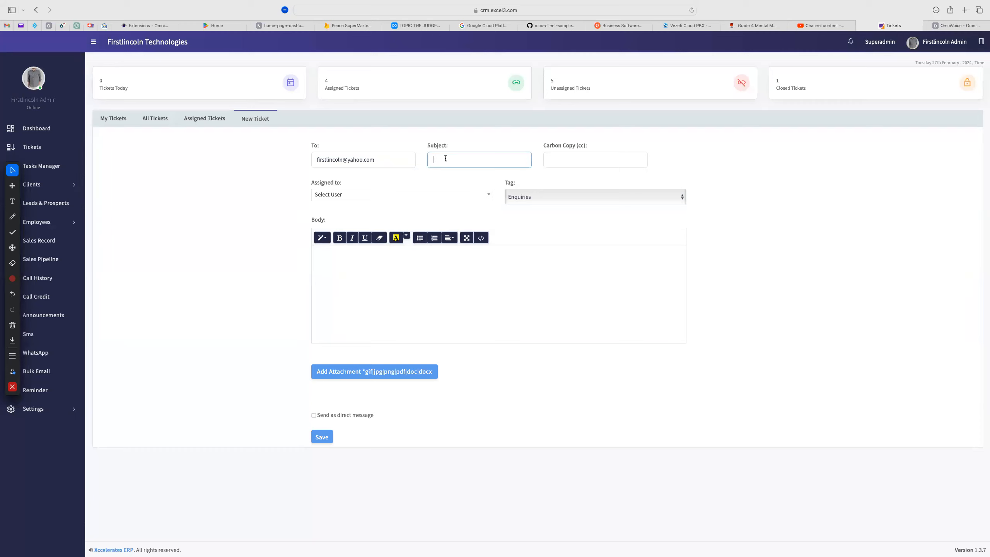
text(Custom)
text(er )
text(Yest)
text( to)
text( get AB)
text( And C)
mouse_move(433, 159)
mouse_down()
mouse_move(511, 156)
mouse_move(431, 159)
mouse_up()
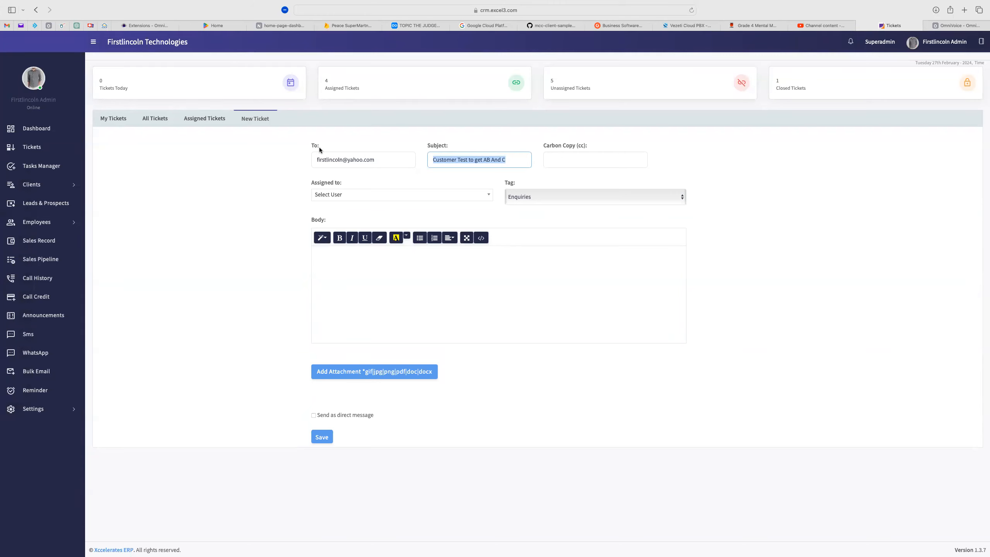
click(564, 157)
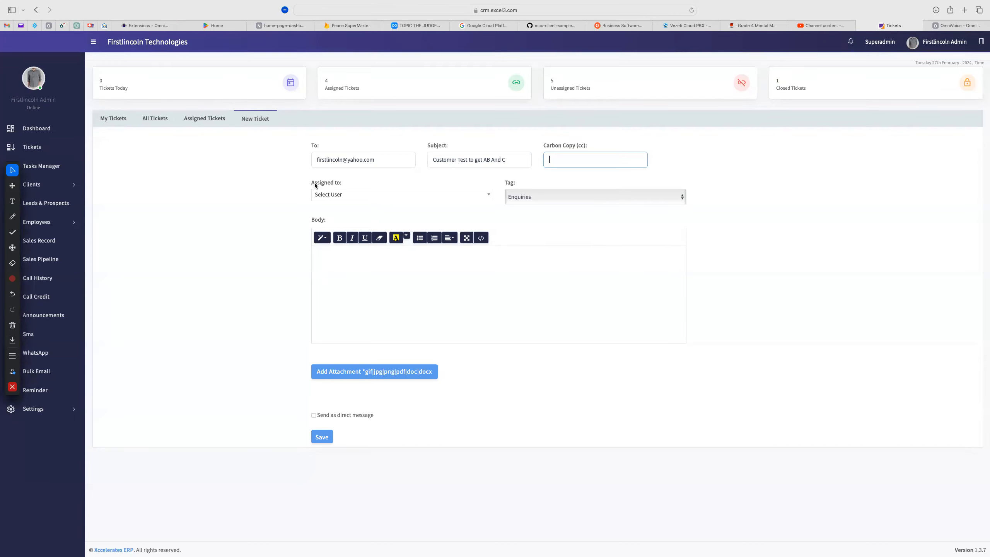
click(365, 195)
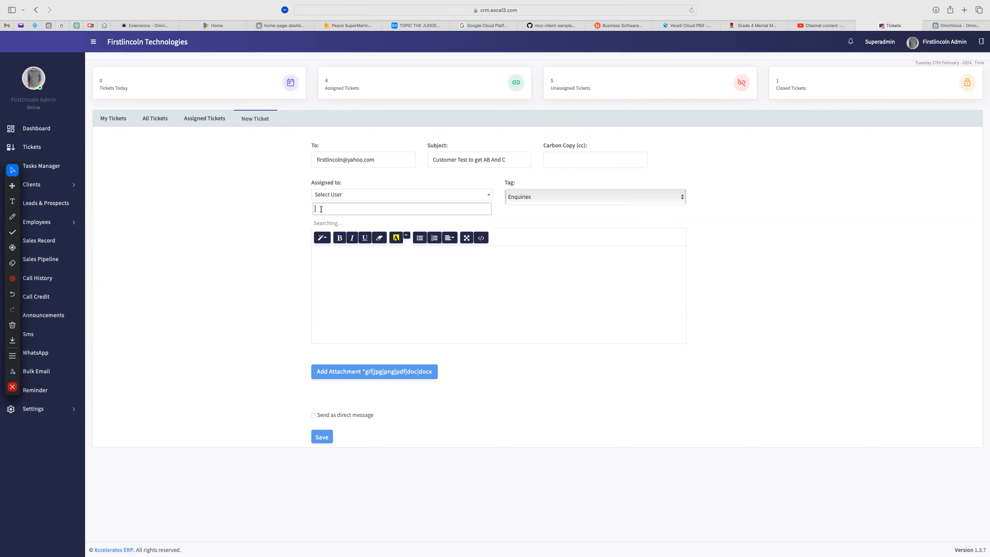
Close the assignee list, draw red annotations near the date and admin name, then clear them
click(447, 24)
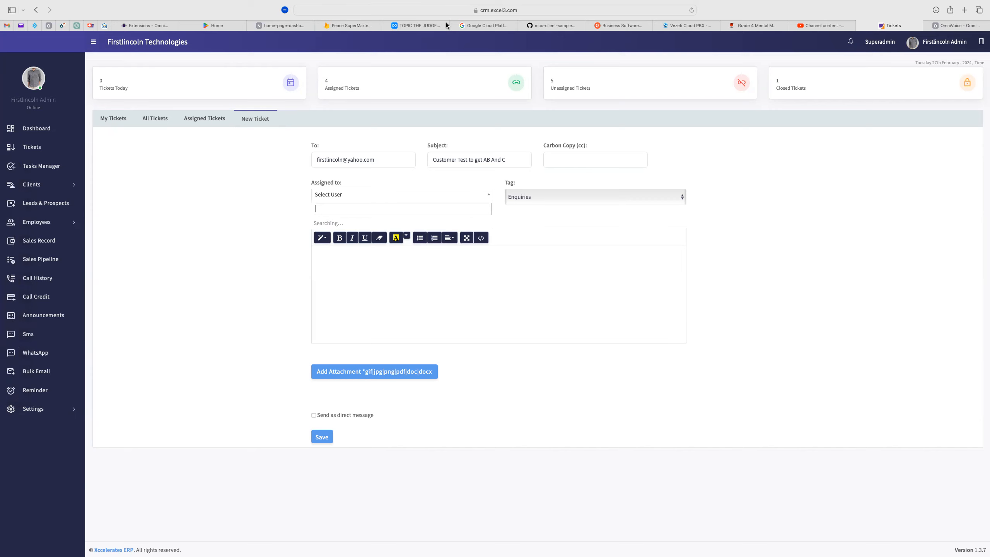
drag(948, 35, 915, 77)
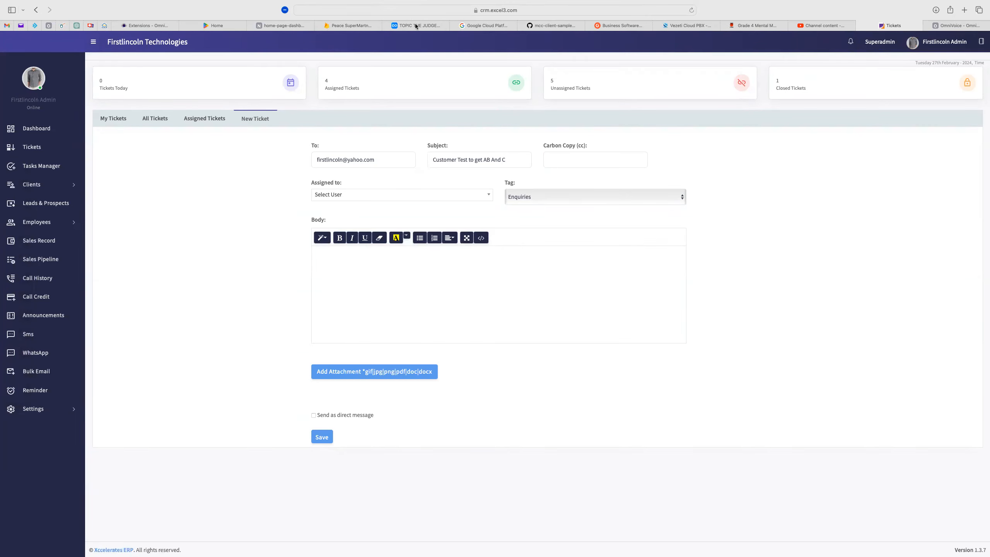
mouse_move(3, 234)
click(12, 217)
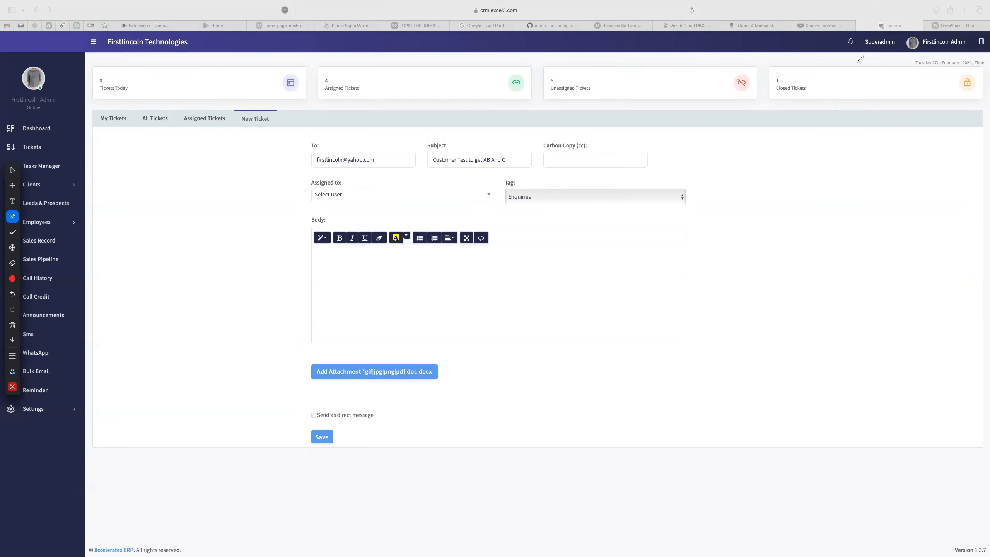
mouse_move(912, 57)
mouse_down()
mouse_move(969, 50)
mouse_move(960, 31)
mouse_move(910, 33)
mouse_move(904, 45)
mouse_move(931, 53)
mouse_up()
drag(308, 186, 351, 183)
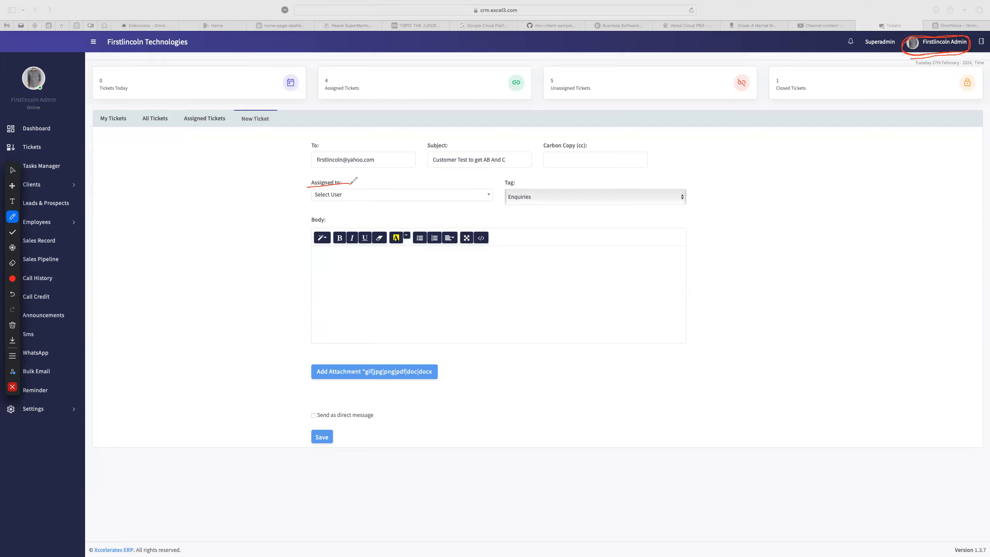
mouse_move(919, 108)
mouse_down()
mouse_move(921, 55)
mouse_move(905, 71)
mouse_move(933, 63)
mouse_up()
drag(925, 45, 953, 46)
click(12, 325)
click(42, 332)
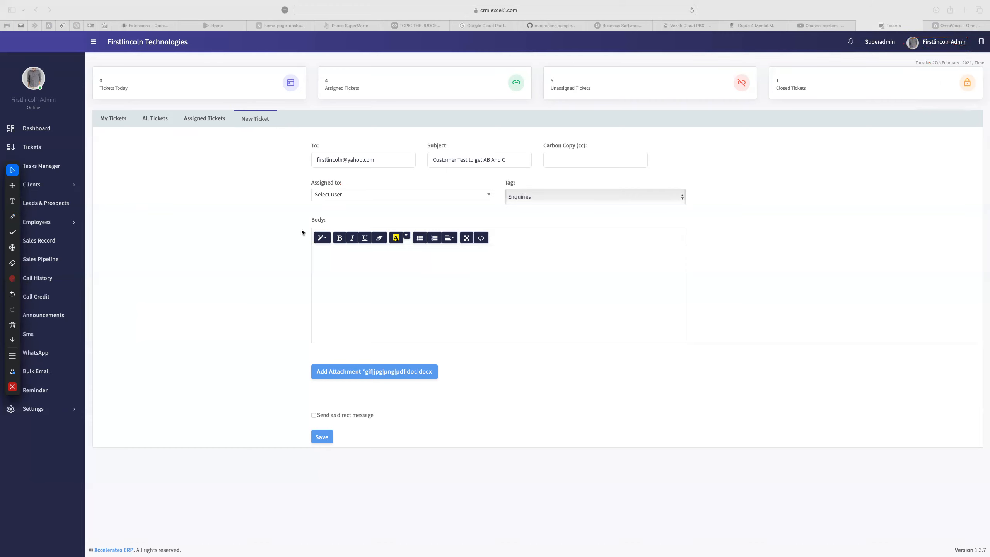
Search the Assigned to list and assign the ticket to the admin user
click(357, 197)
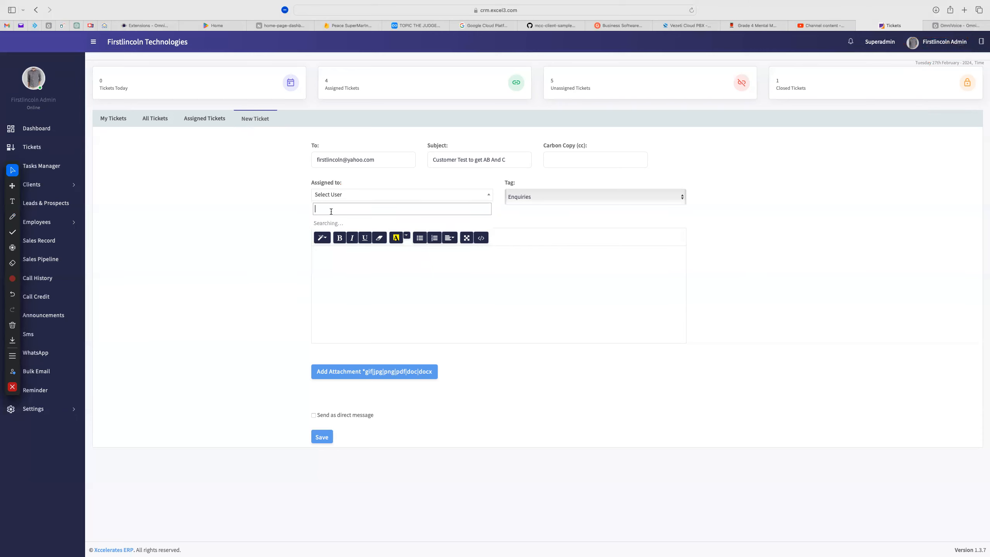
text(firs)
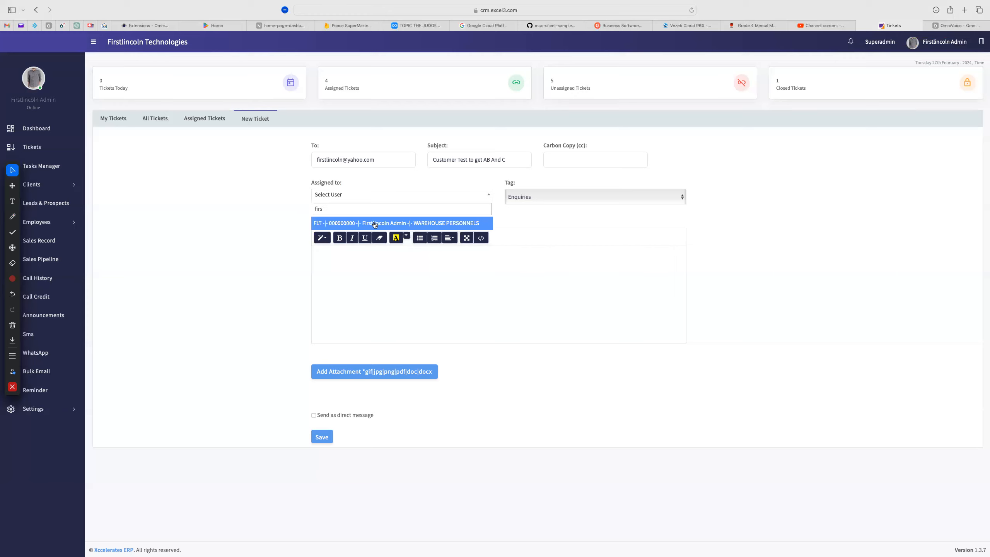
key(BackSpace)
key(BackSpace)
key(BackSpace)
text(rejo)
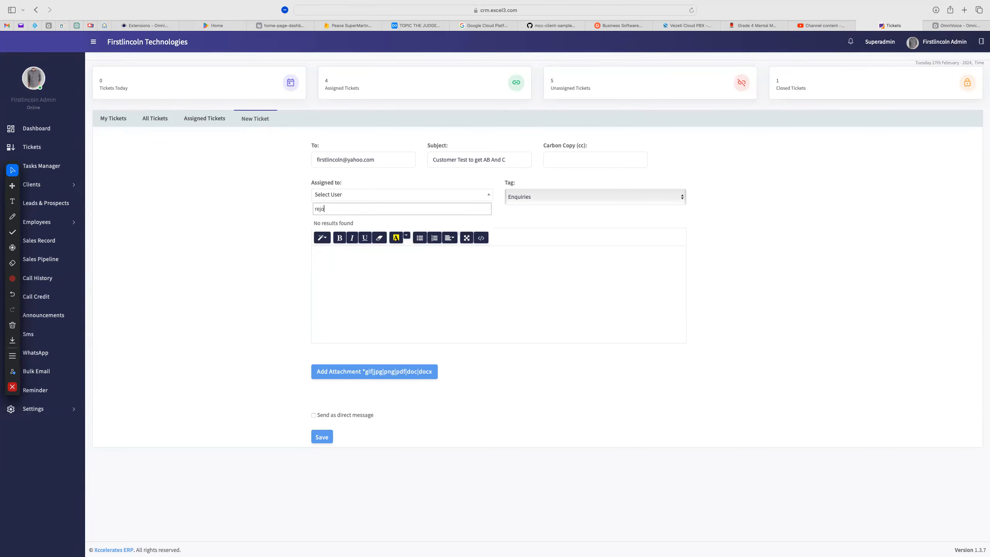
key(BackSpace)
key(BackSpace)
key(BackSpace)
key(BackSpace)
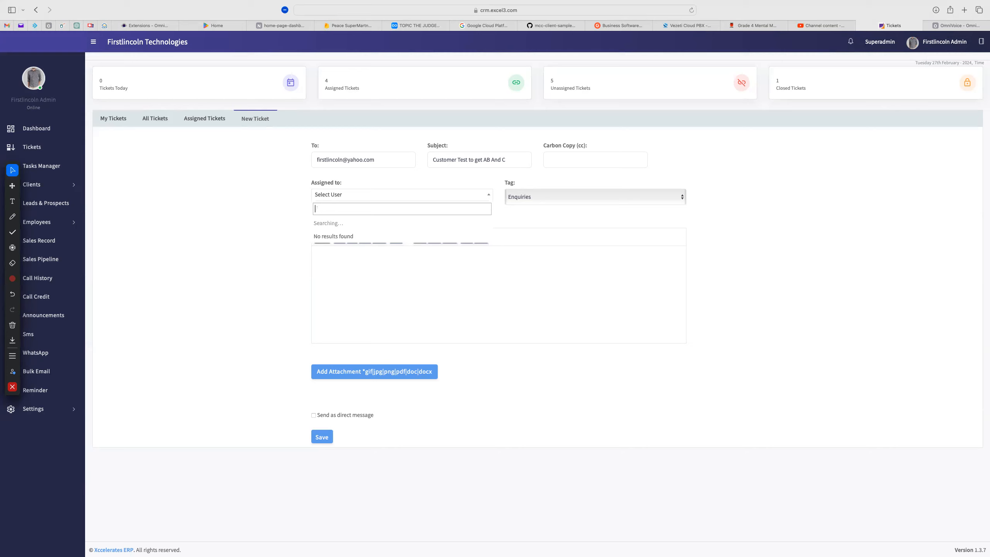
text(temi)
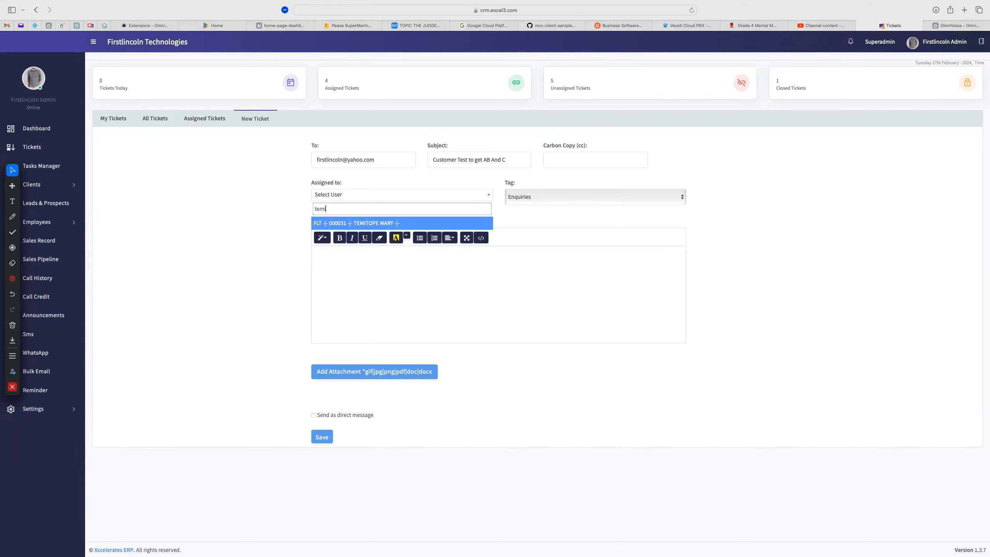
key(BackSpace)
key(BackSpace)
key(BackSpace)
key(BackSpace)
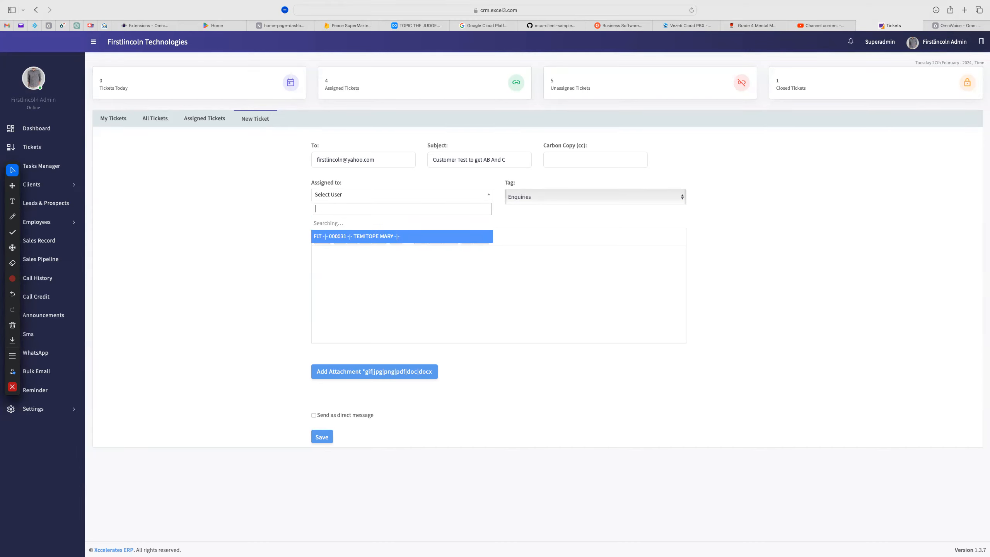
text(first)
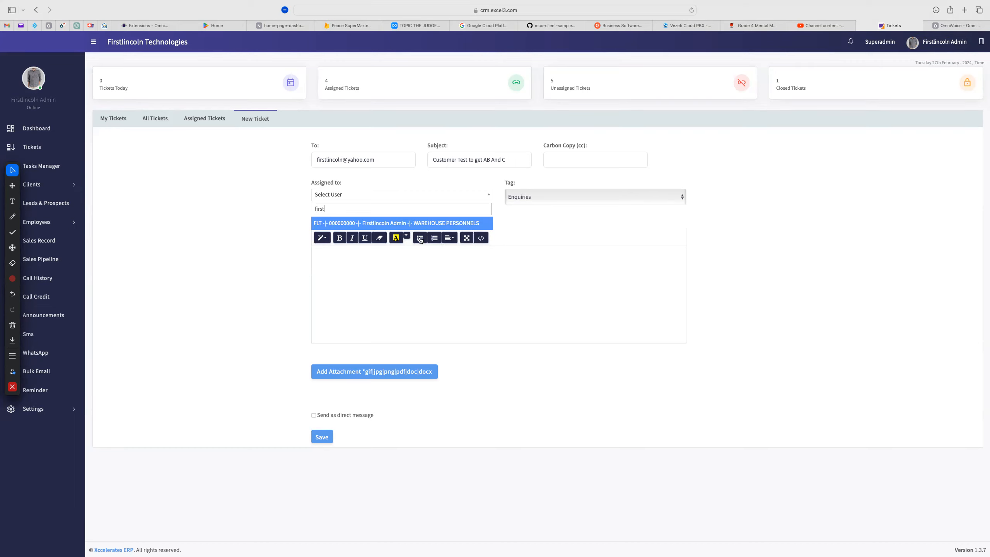
click(393, 224)
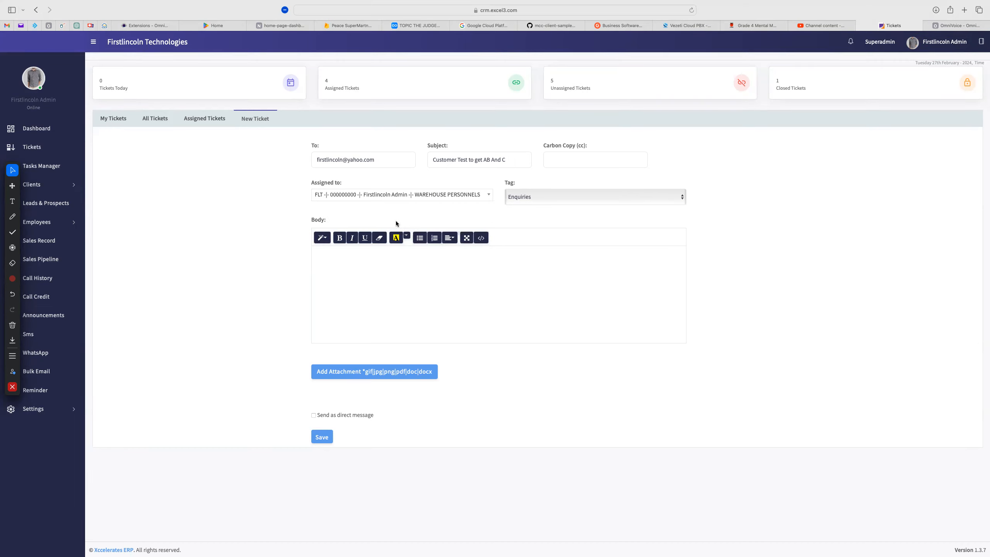
Keep Enquiries as the ticket tag
click(544, 196)
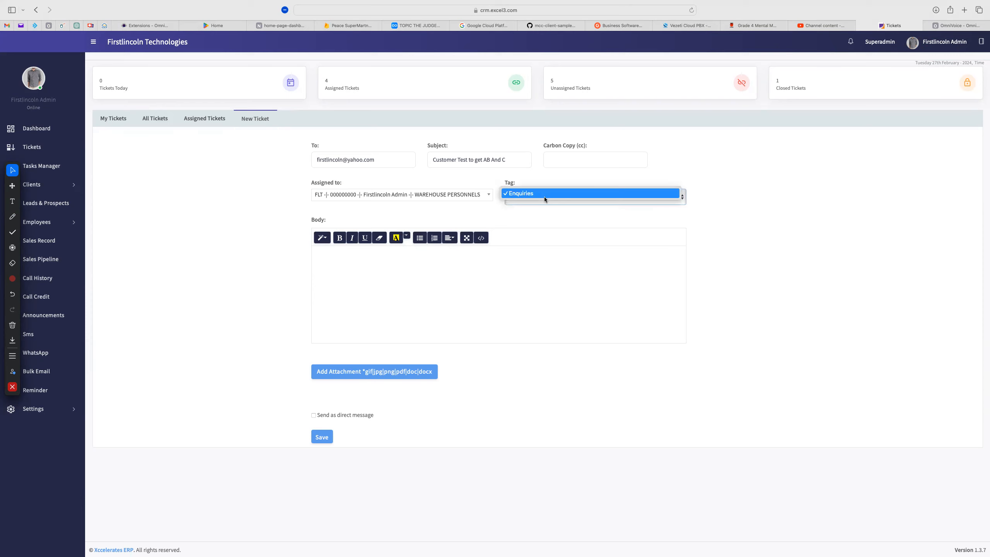
click(527, 195)
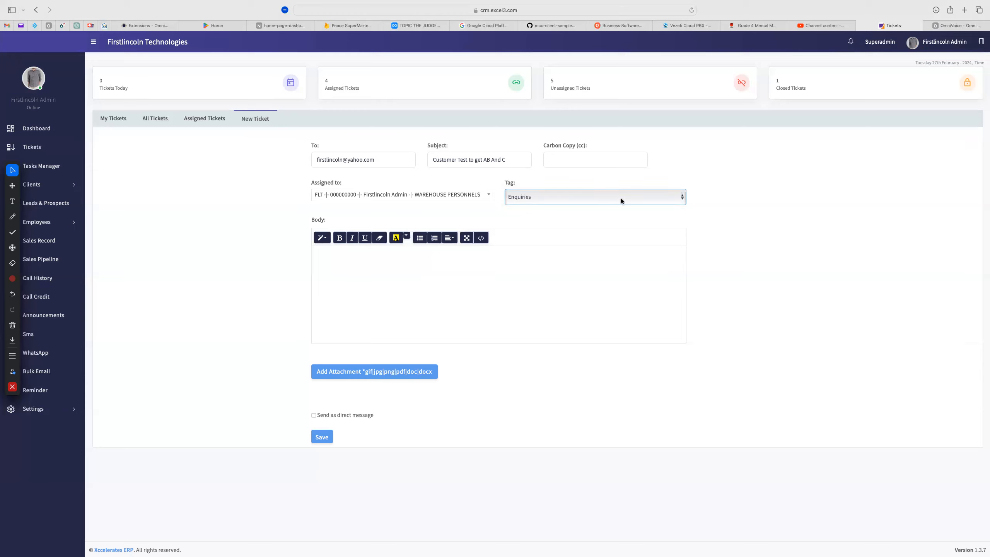
drag(518, 183, 508, 184)
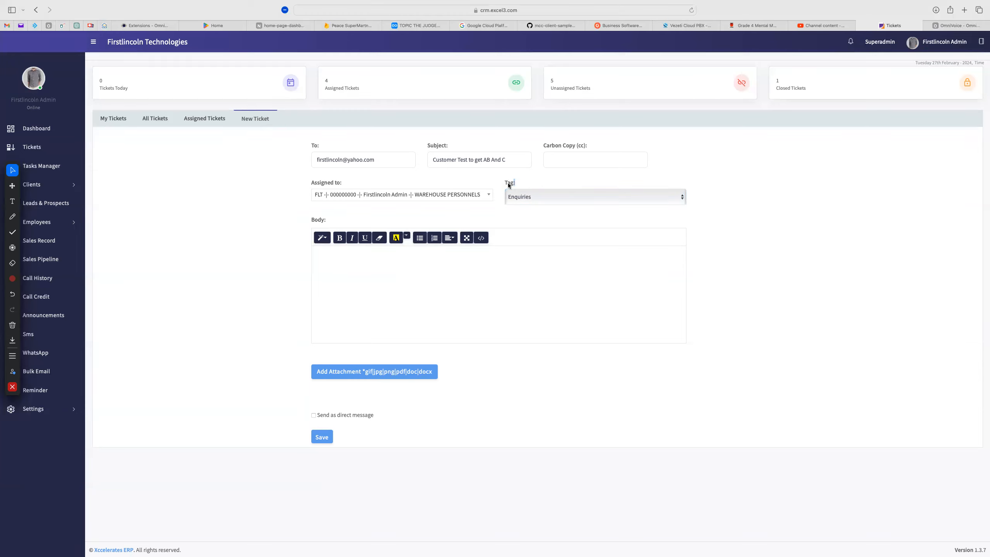
click(530, 178)
Keep the Enquiries tag and paste the two-option IVR request plus an ID line into the body
click(537, 197)
click(524, 193)
click(355, 281)
text(We)
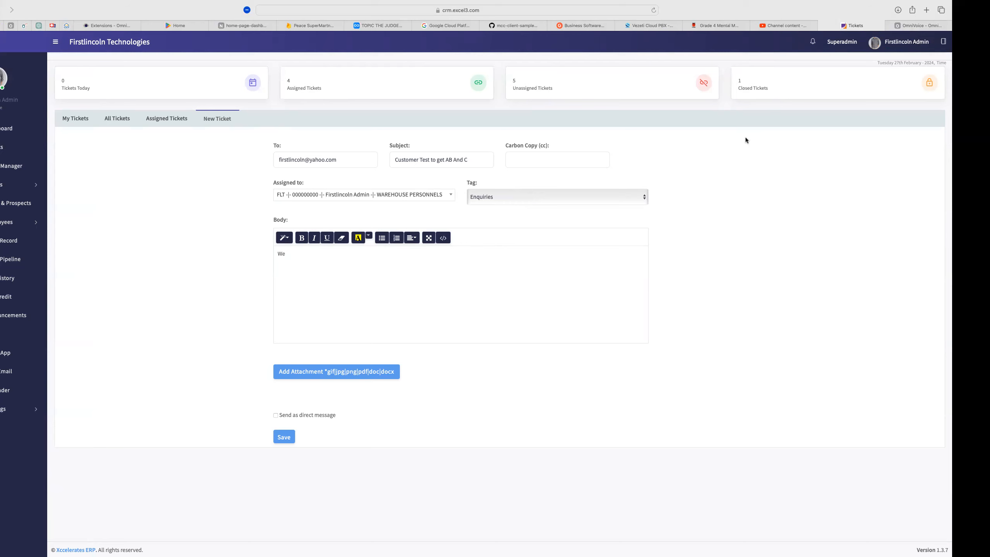
triple_click(314, 265)
text(Hello, I am trying create a simple IVR with 2 options. I want my main office phone number to be routed directly to the IVR.)
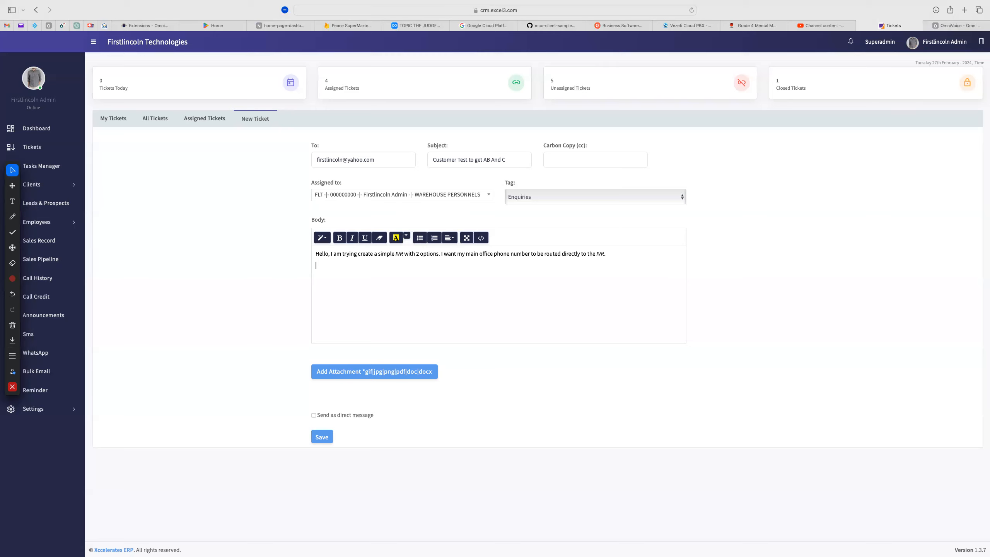
Check the recipient, subject and body text, then save the new ticket
drag(375, 159, 323, 161)
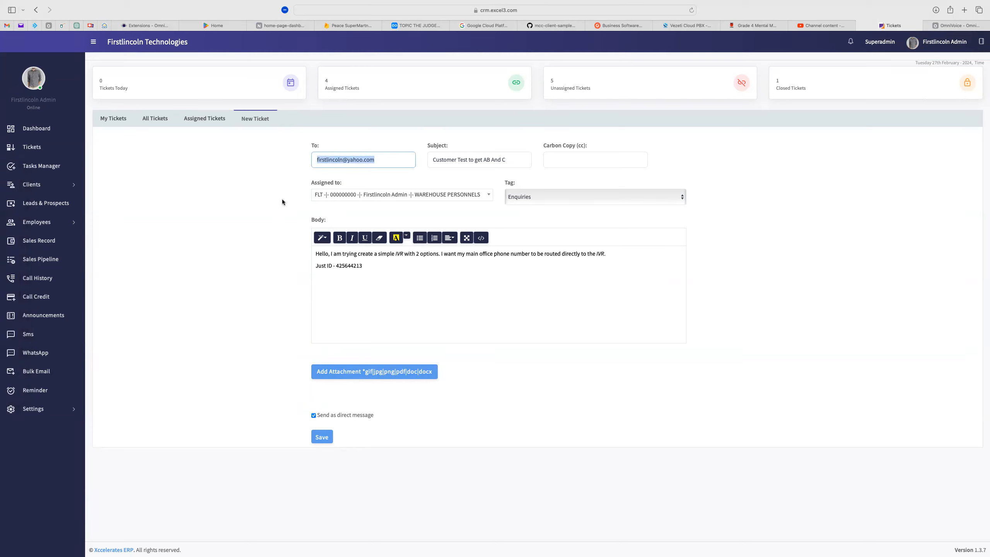
click(287, 308)
drag(376, 269, 312, 254)
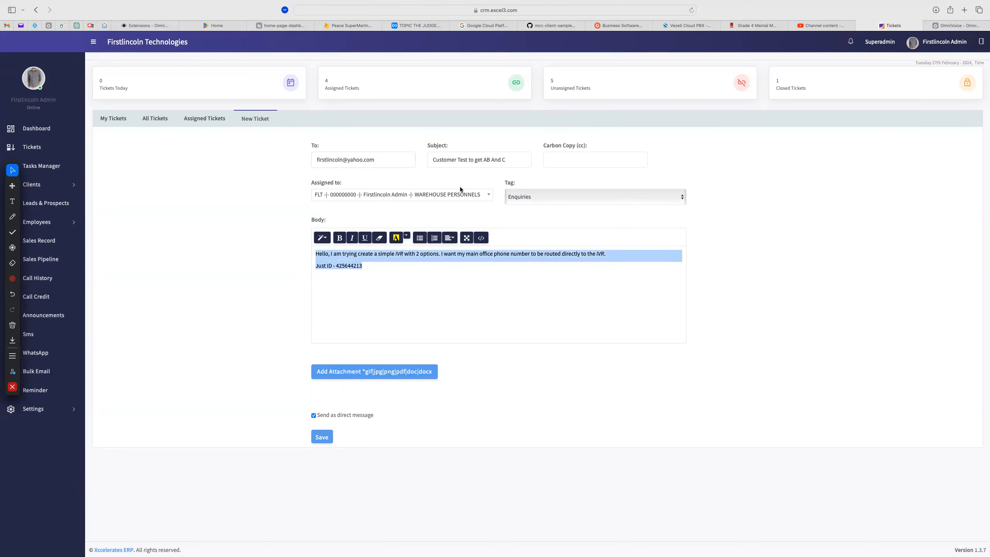
drag(507, 160, 437, 161)
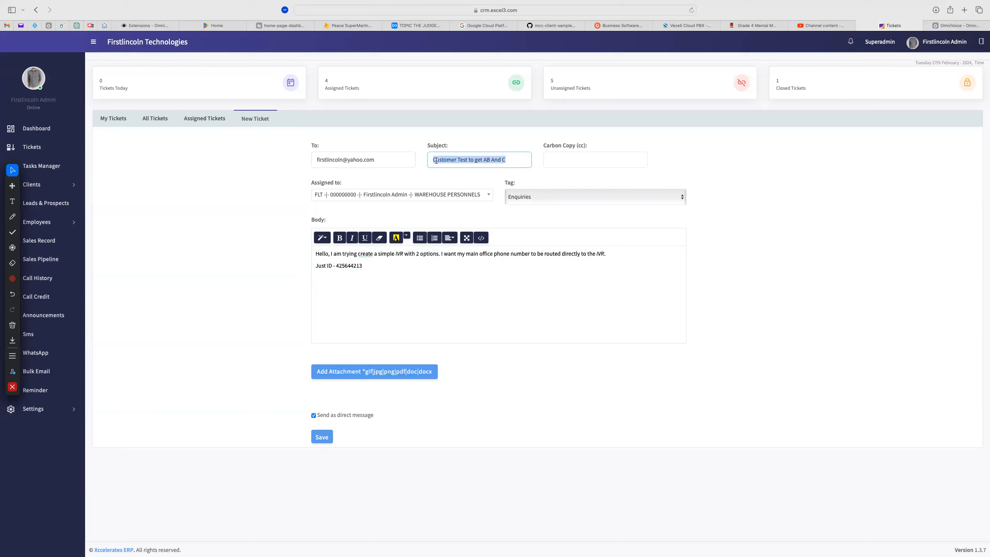
drag(366, 265, 315, 253)
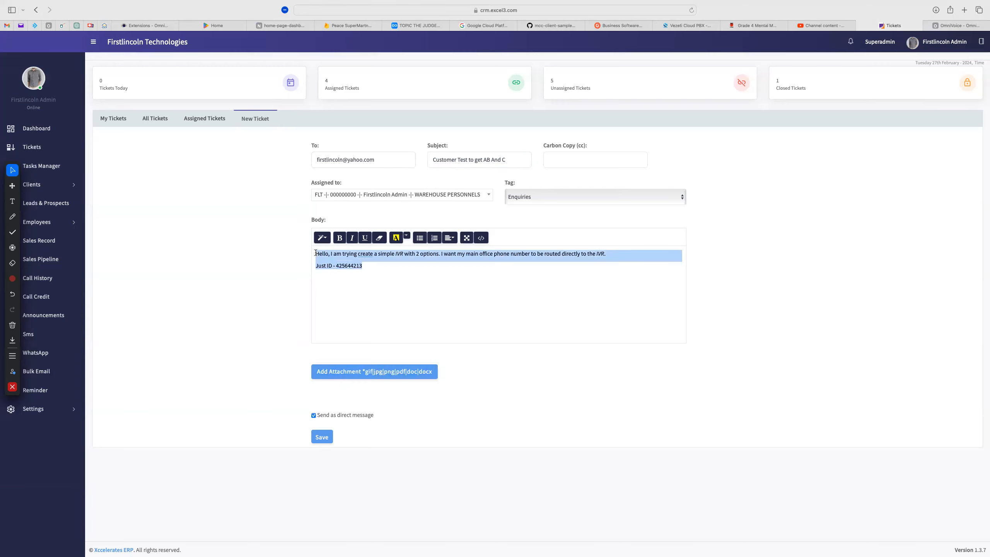
click(404, 281)
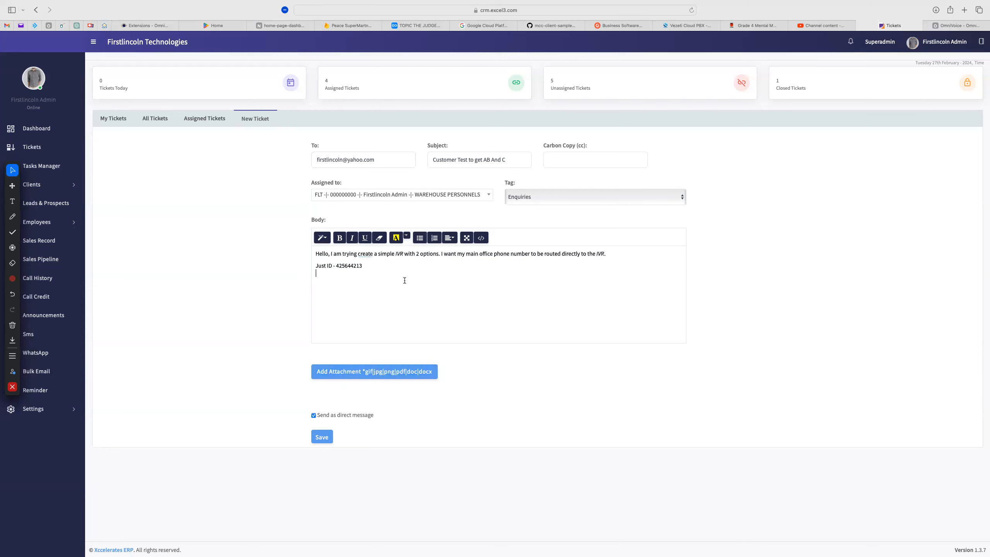
click(322, 436)
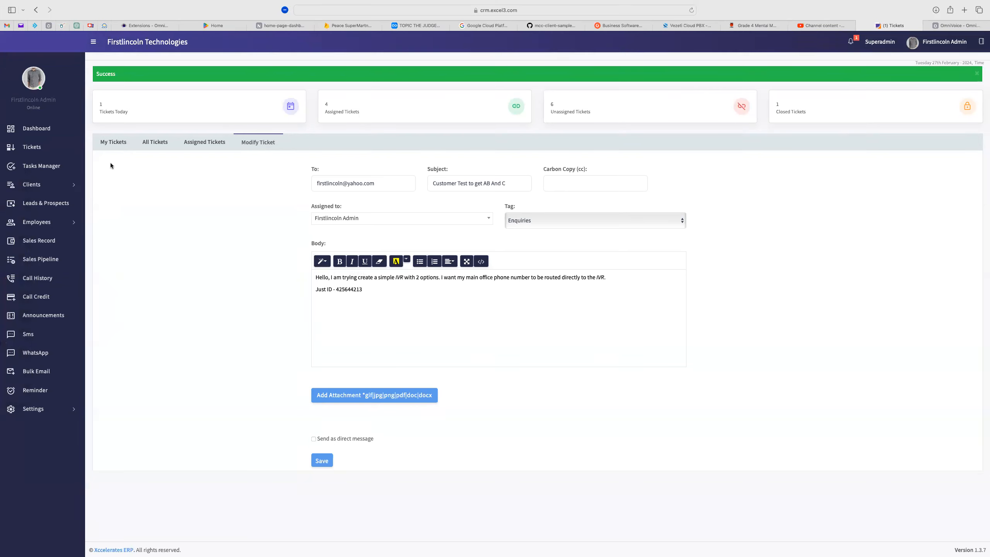
Go to My Tickets and select the new 'Customer Test to get AB And C' ticket
click(111, 145)
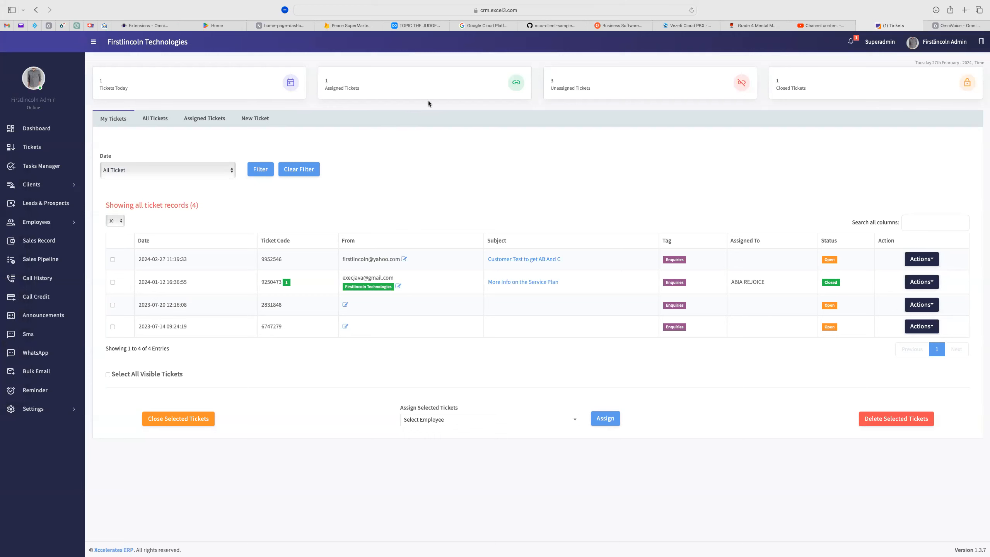
click(403, 260)
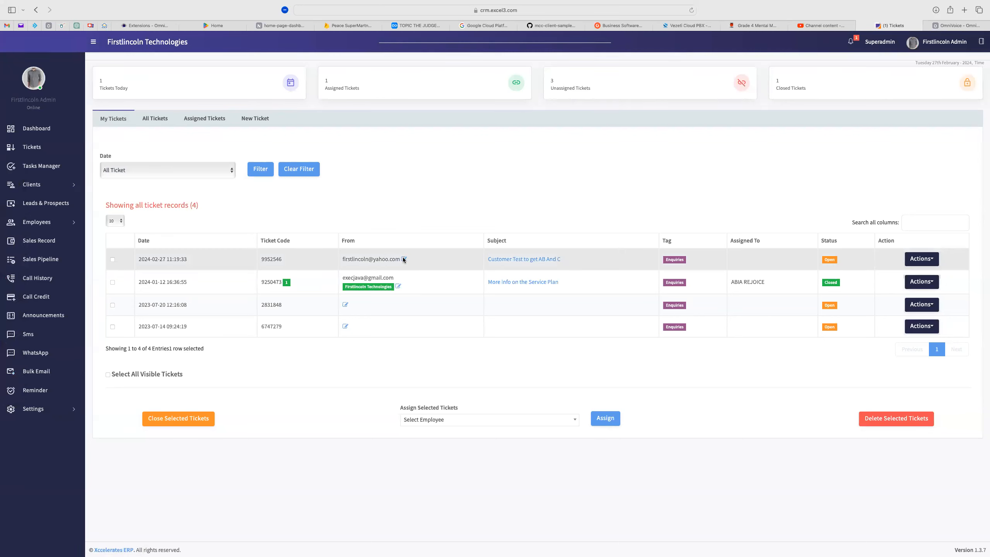
Enter a sender name for the new ticket in Edit Sender Details and submit it
click(403, 260)
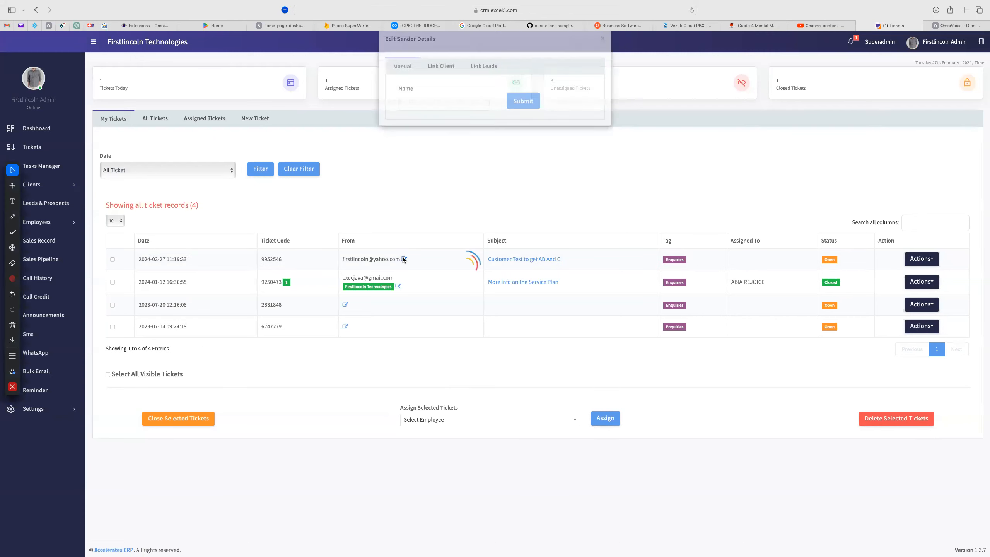
click(409, 117)
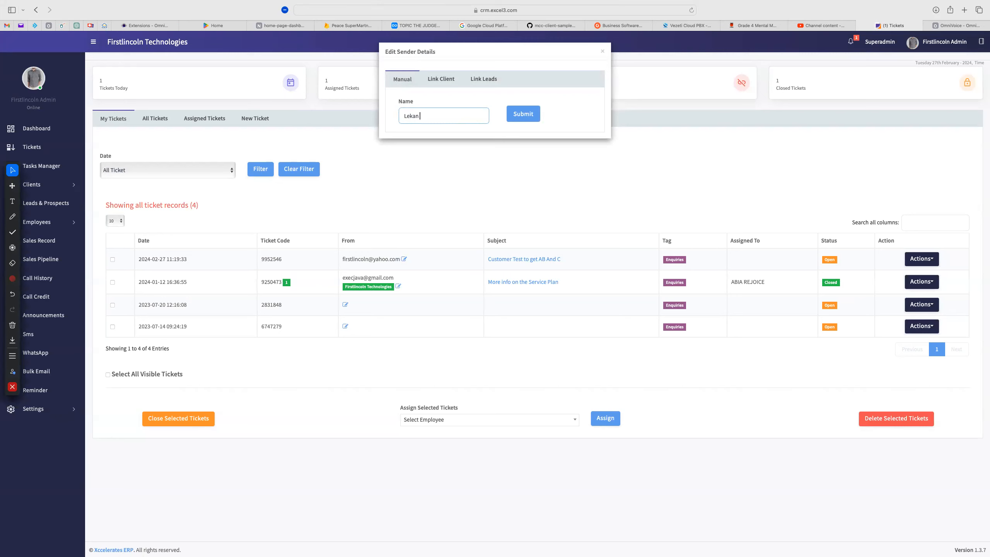
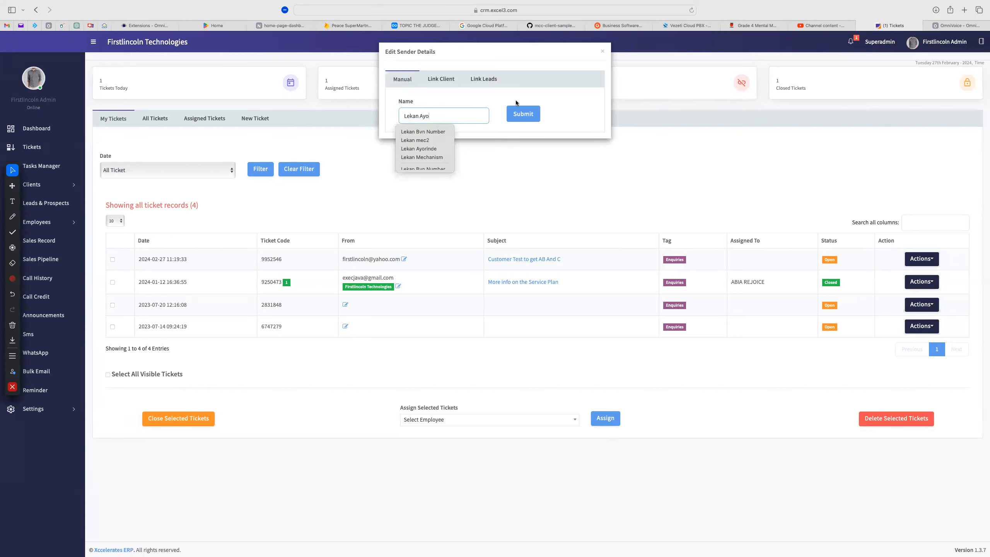
click(535, 116)
click(528, 117)
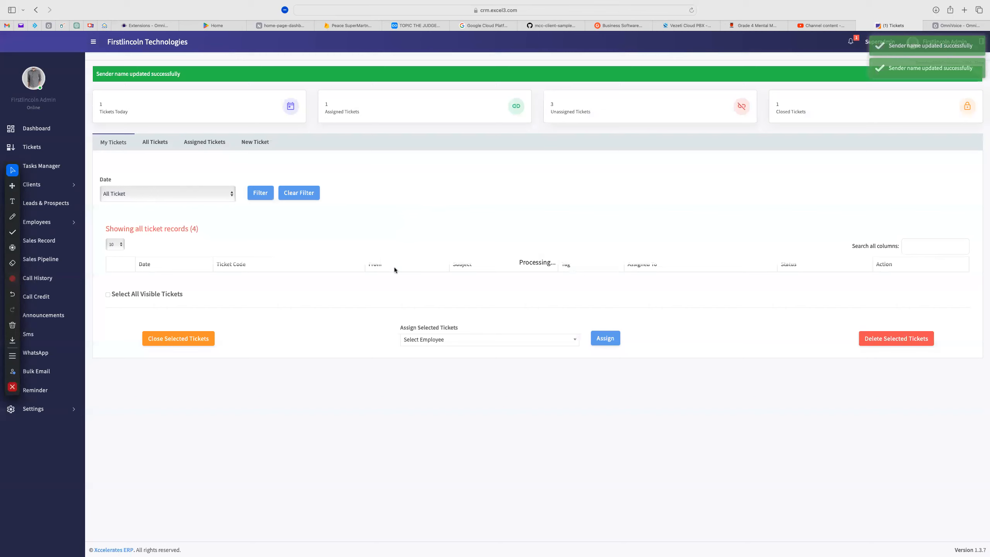
click(911, 242)
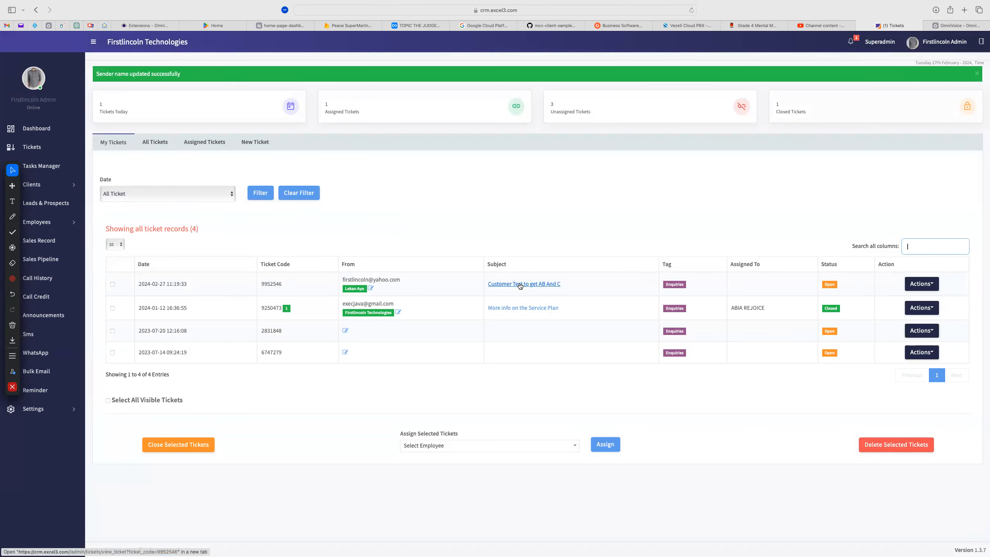
View the new ticket's details and briefly open the reassign user list
click(920, 284)
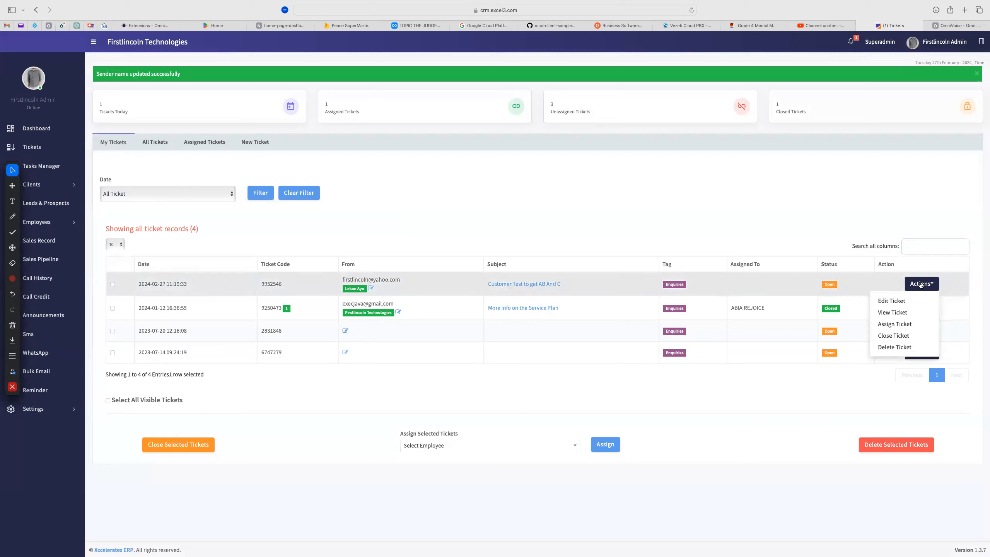
click(891, 312)
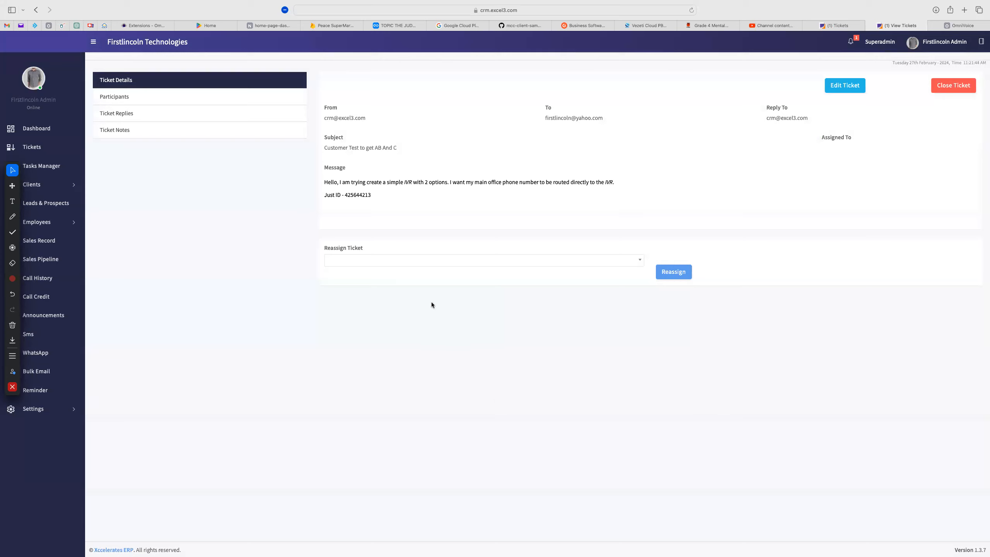
drag(320, 248, 374, 250)
click(385, 249)
click(409, 261)
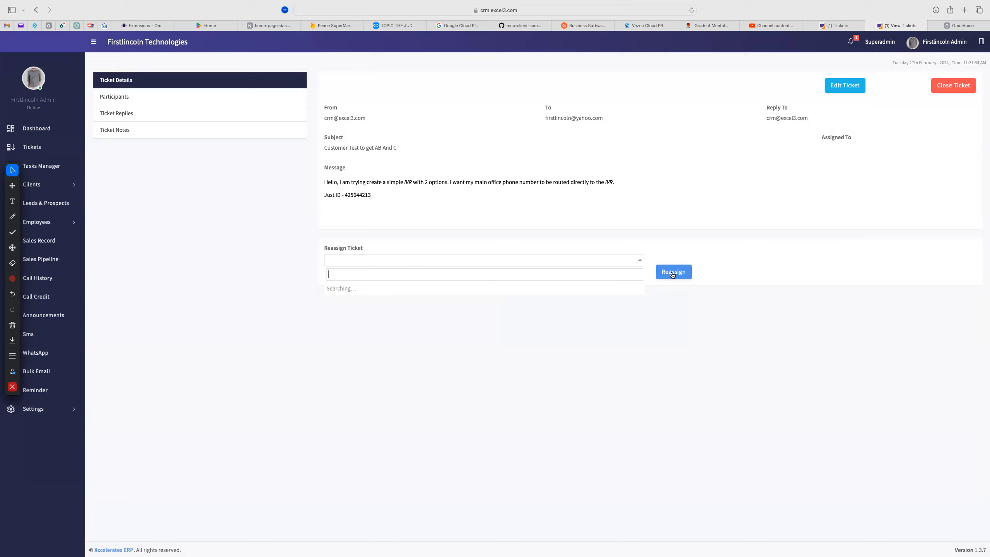
click(794, 268)
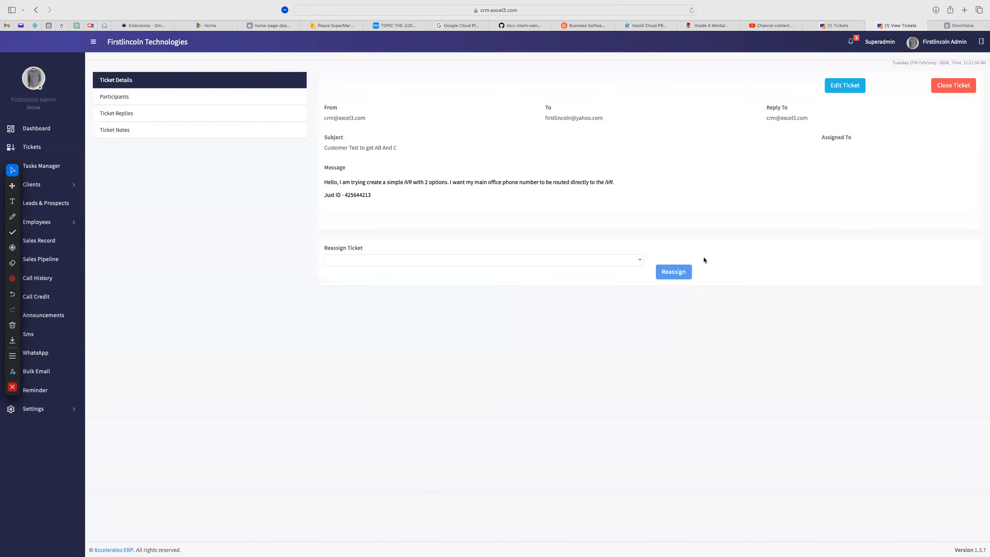
Highlight the two-line IVR request message to review it
drag(376, 197, 322, 183)
click(584, 204)
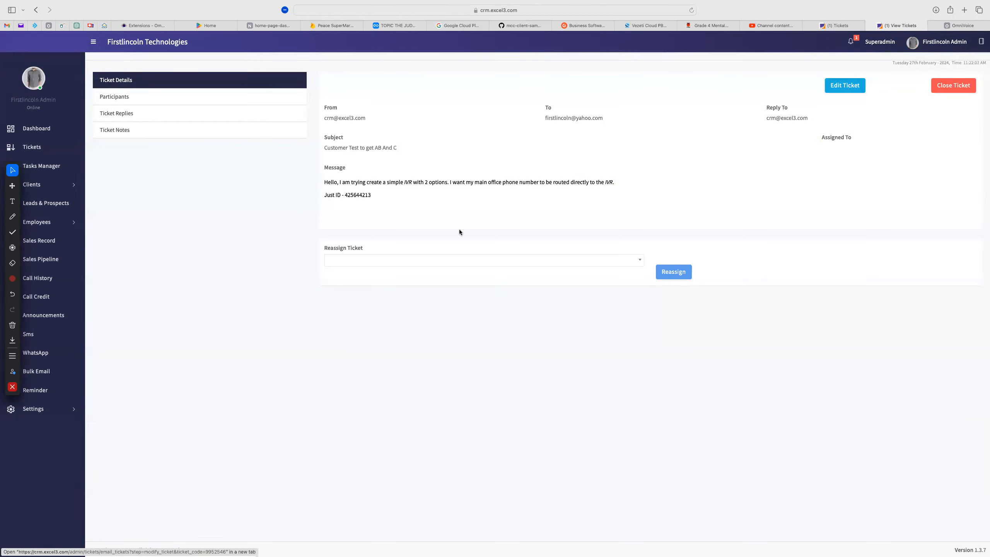
drag(377, 195, 323, 179)
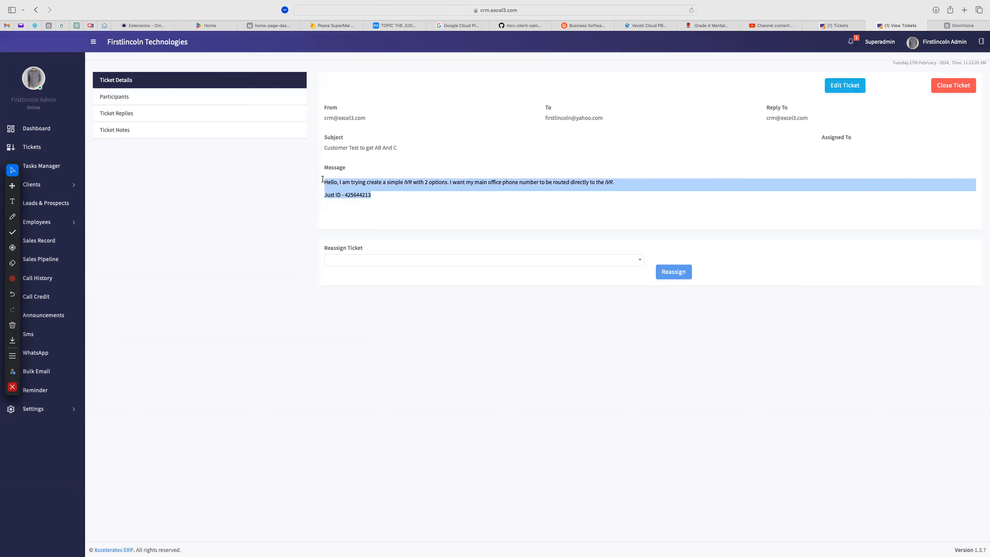
click(477, 200)
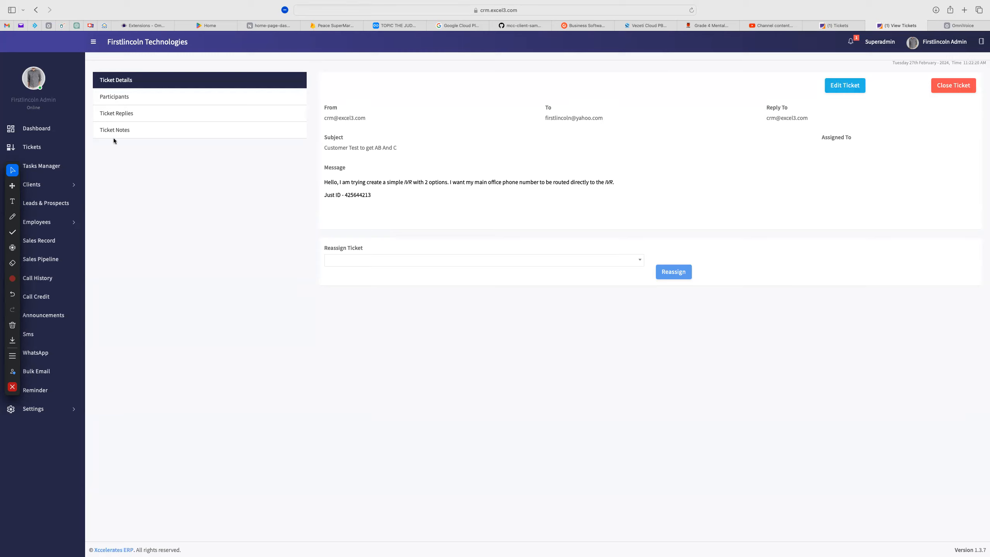
Write the ticket reply ending 'This has been resolved' and send it
click(119, 113)
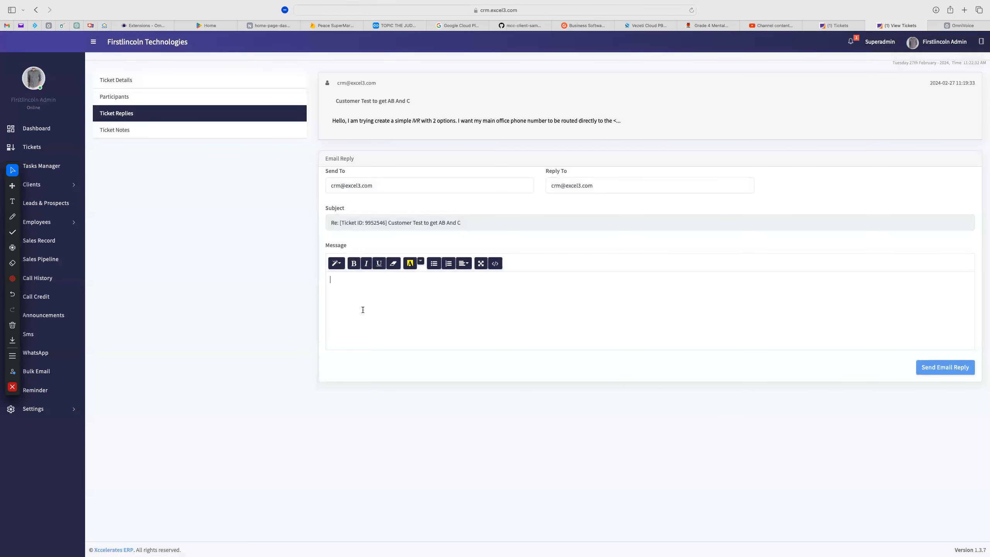
text(nk you for the info. This has been resolved.)
click(947, 374)
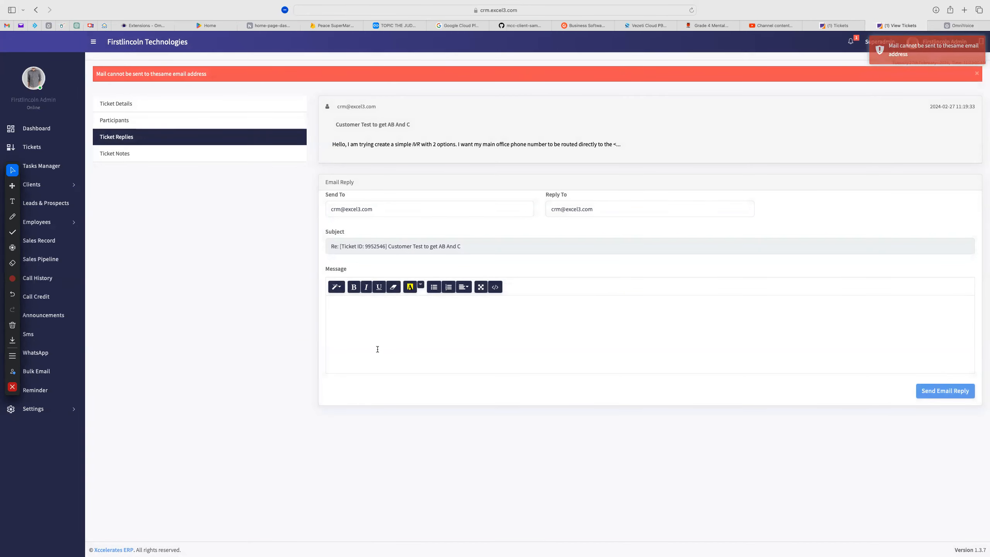
Dismiss the mail-cannot-be-sent alert and go to the ticket's empty notes editor
drag(335, 125, 744, 179)
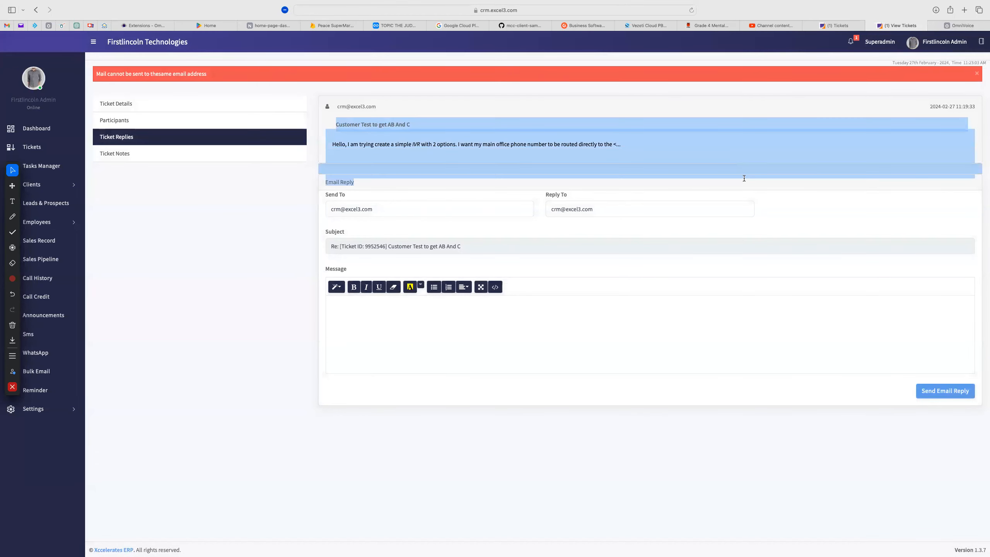
click(558, 140)
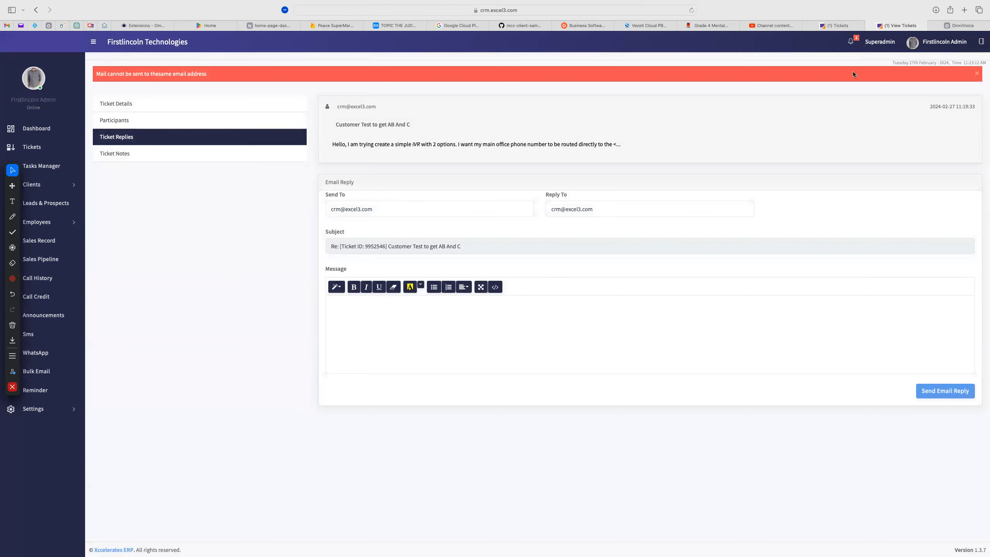
click(976, 74)
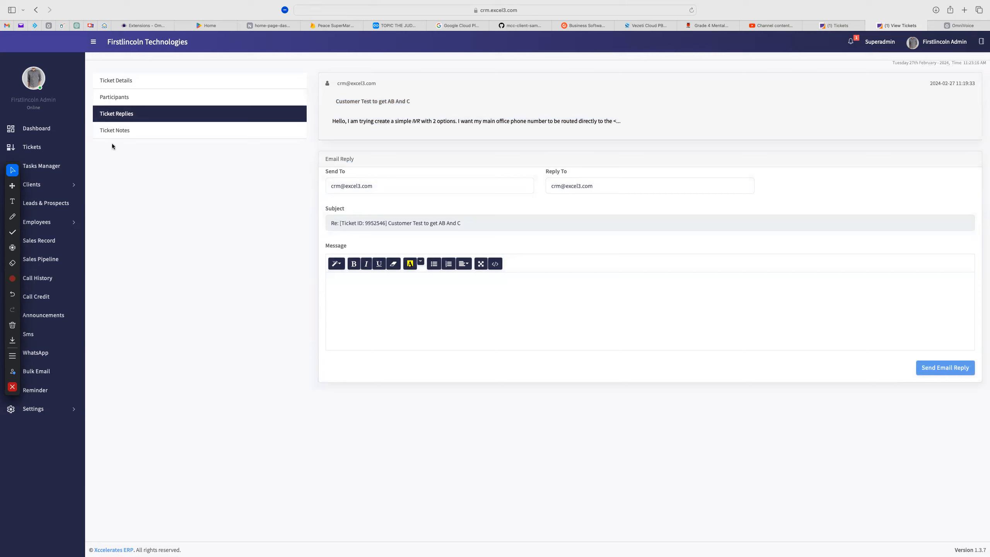
click(114, 132)
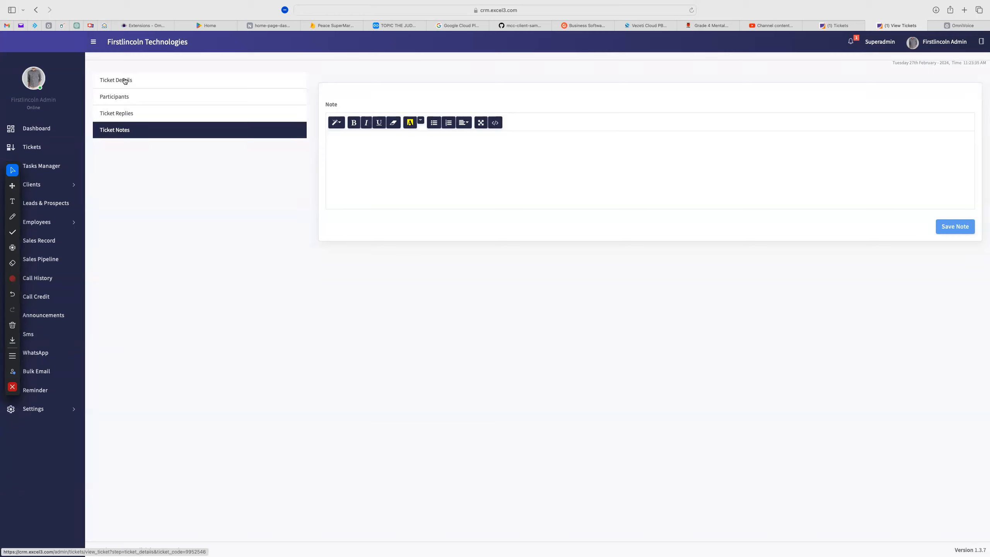
Type two lines of test text in the ticket note, the second in capitals, then return to My Tickets
click(357, 149)
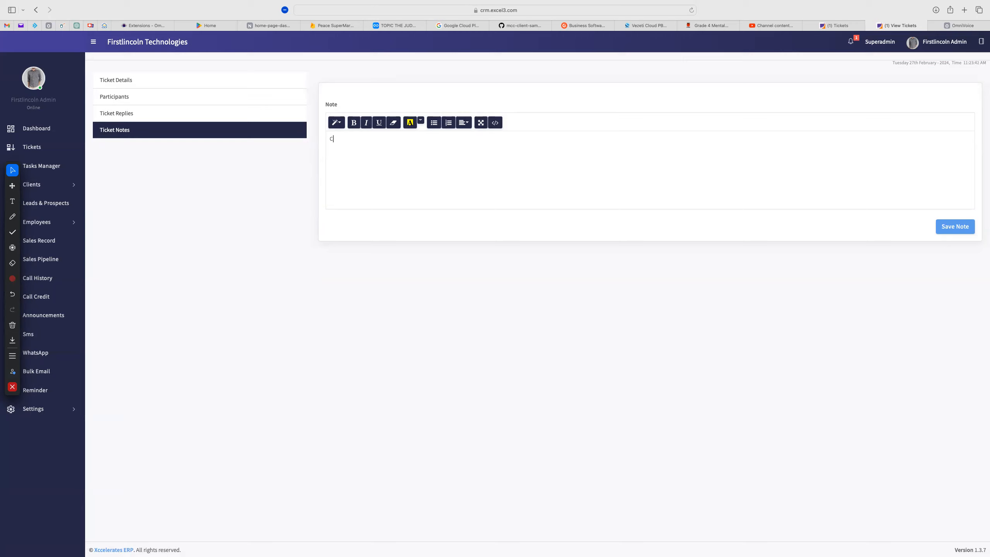
text(usrs sis g jygjhva gifs bnvghsv. sjhan snbd snm,dm D M)
key(Caps_Lock)
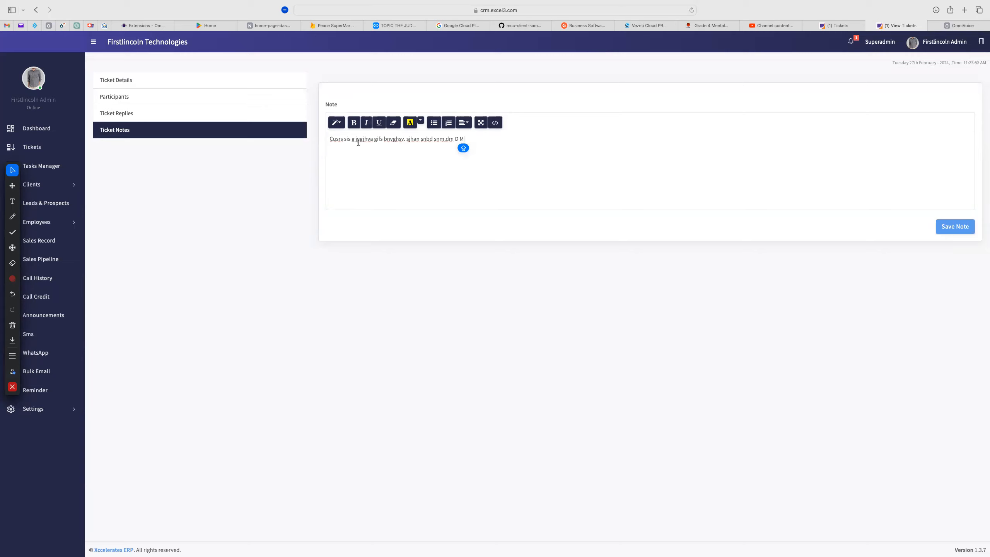
key(Return)
text(ERWVSAD NS DMKDS DMNDSM, DM DNSM M,SKDS)
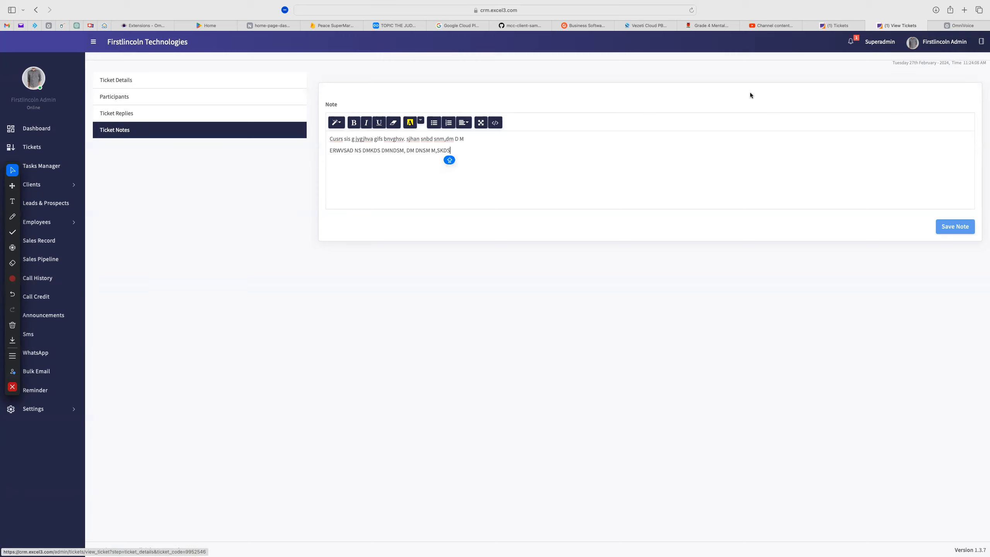
click(836, 25)
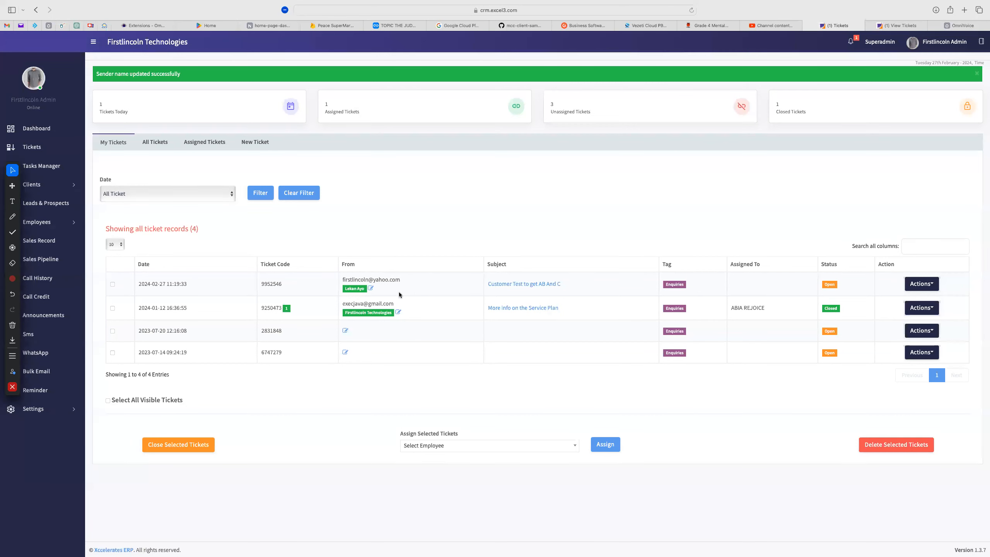
Select ticket 9952546 in the My Tickets table
click(372, 289)
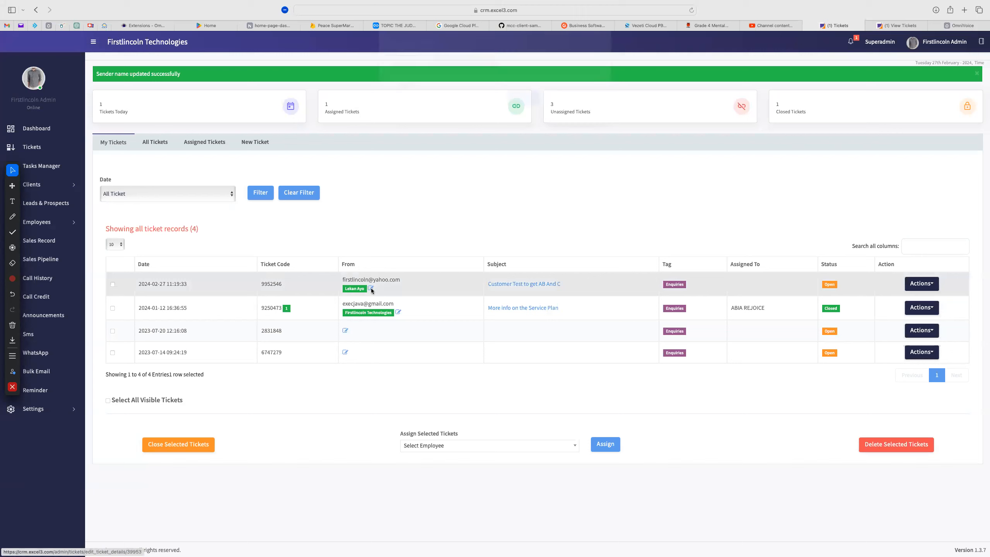
click(373, 290)
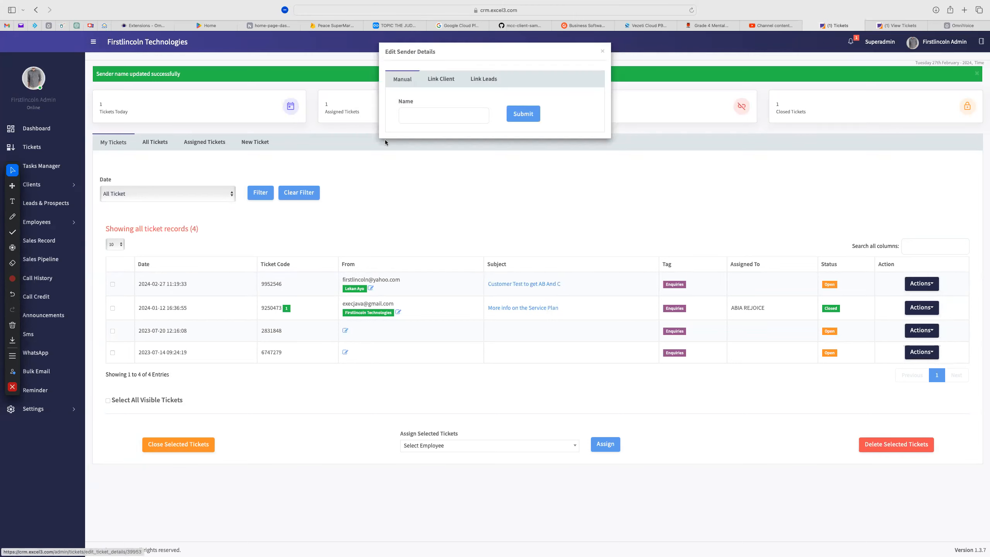
click(407, 116)
key(Caps_Lock)
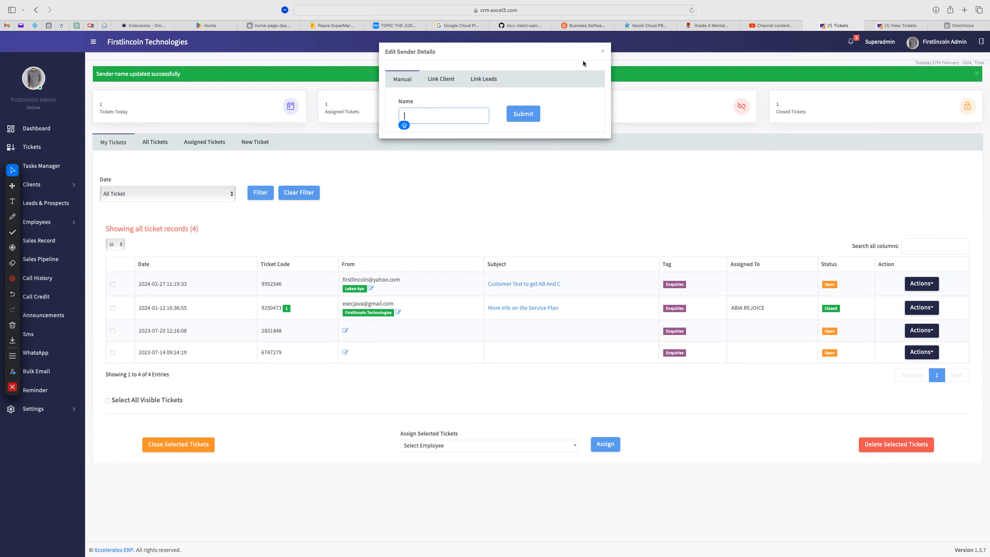
click(603, 53)
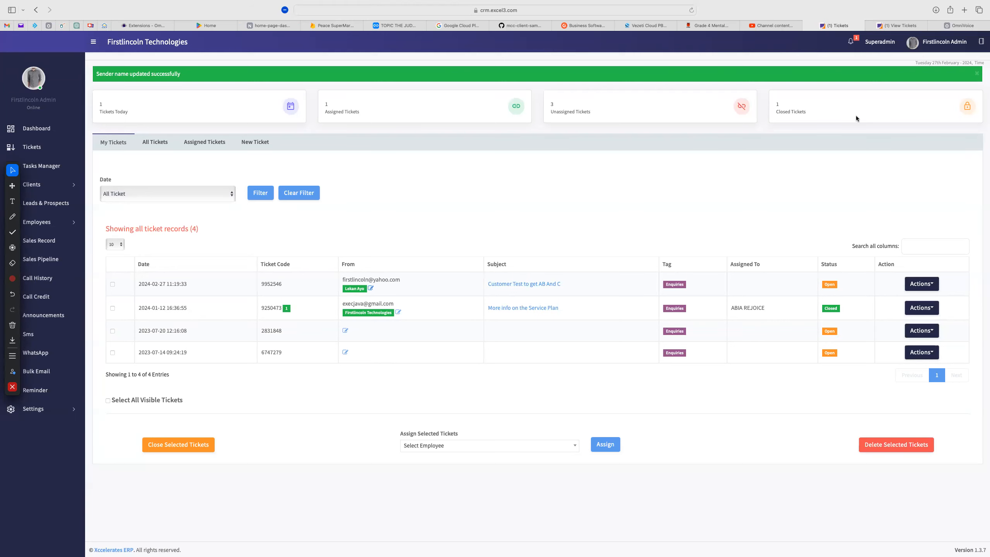
click(884, 28)
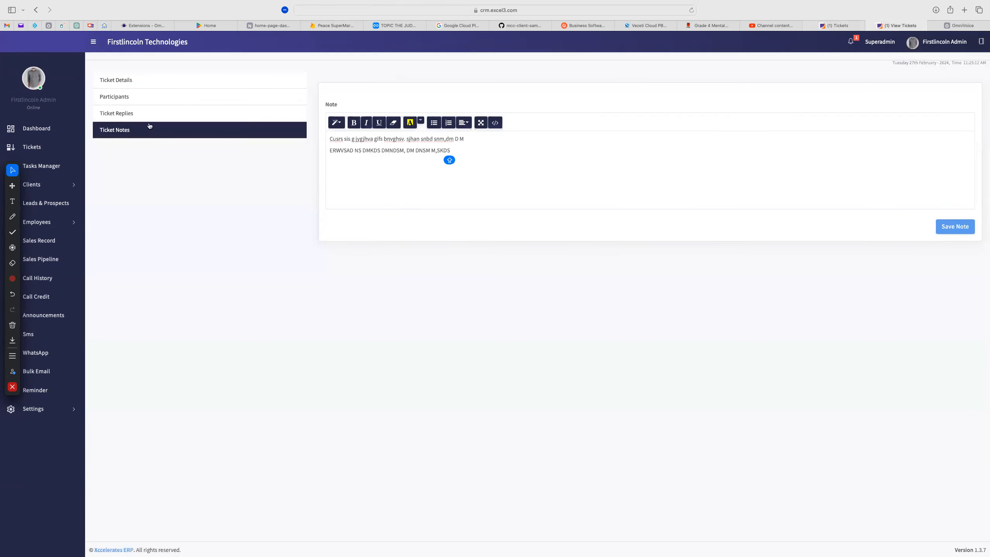
click(116, 81)
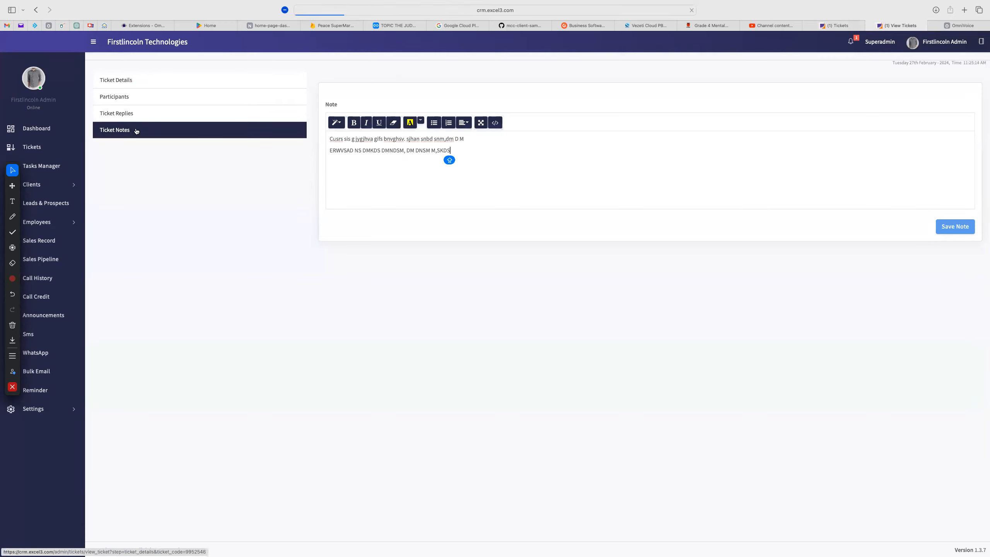
click(114, 97)
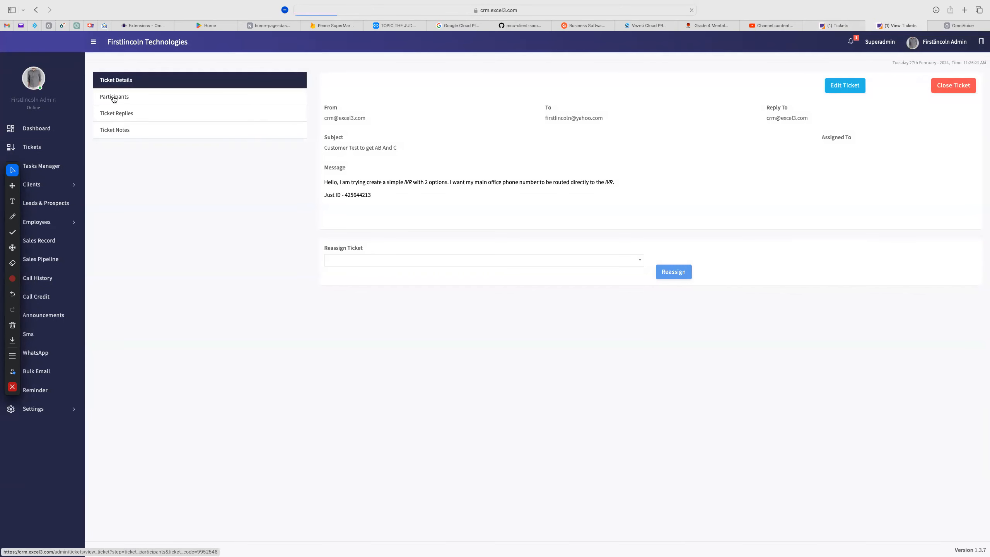
click(831, 26)
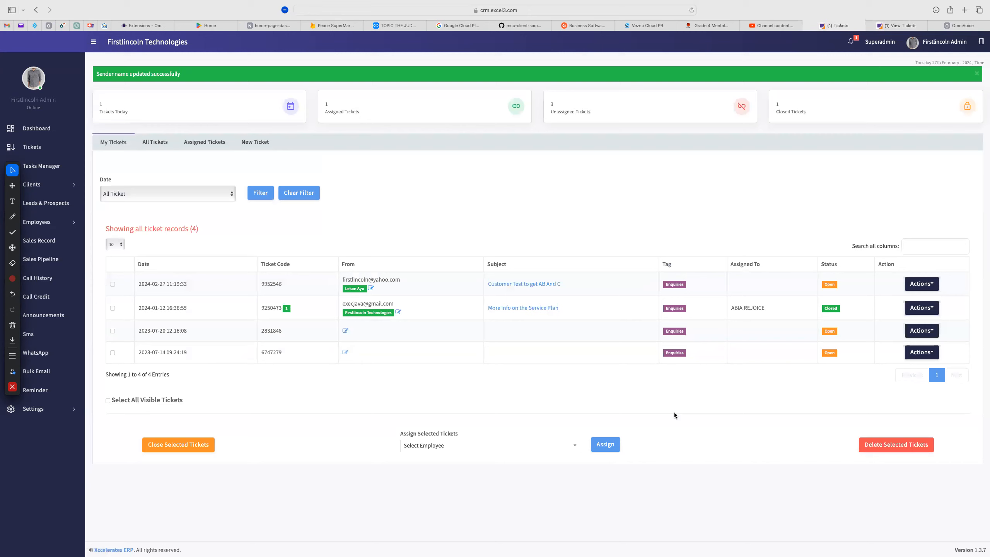
click(894, 26)
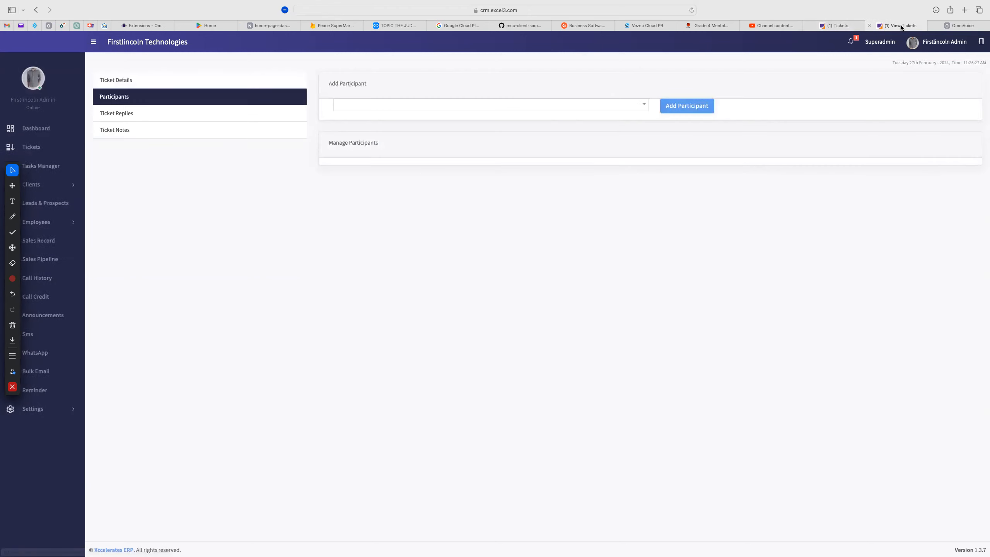
click(114, 82)
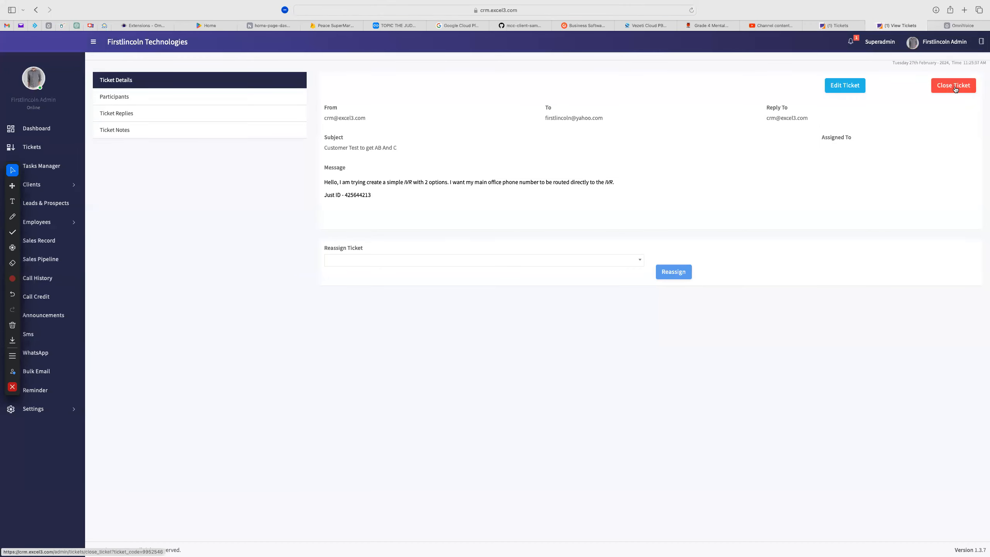
click(835, 27)
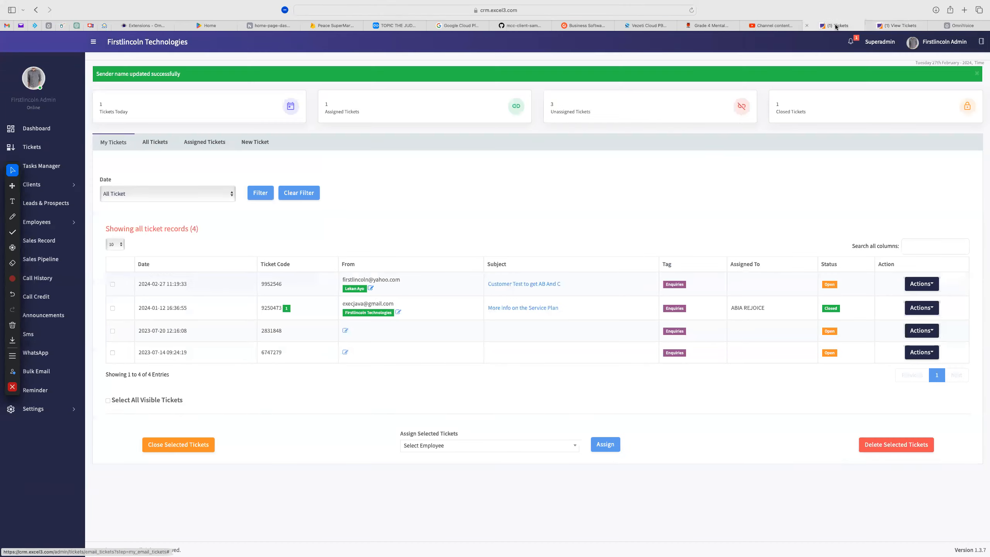
click(932, 285)
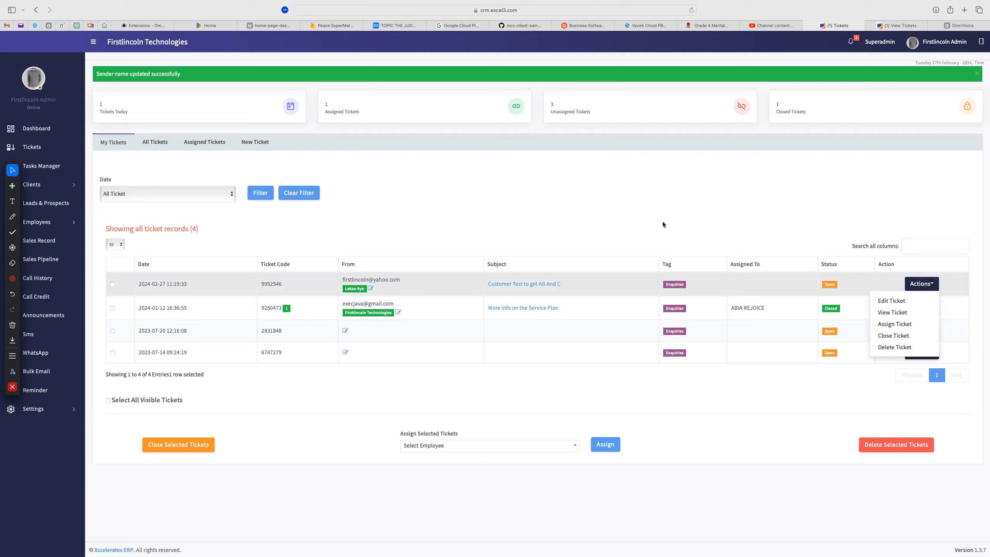
click(674, 213)
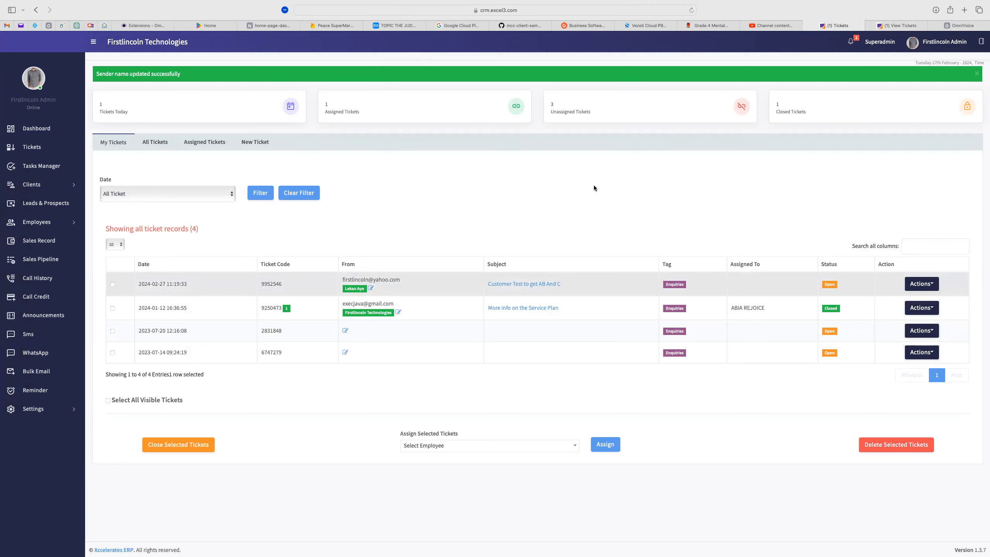
click(381, 42)
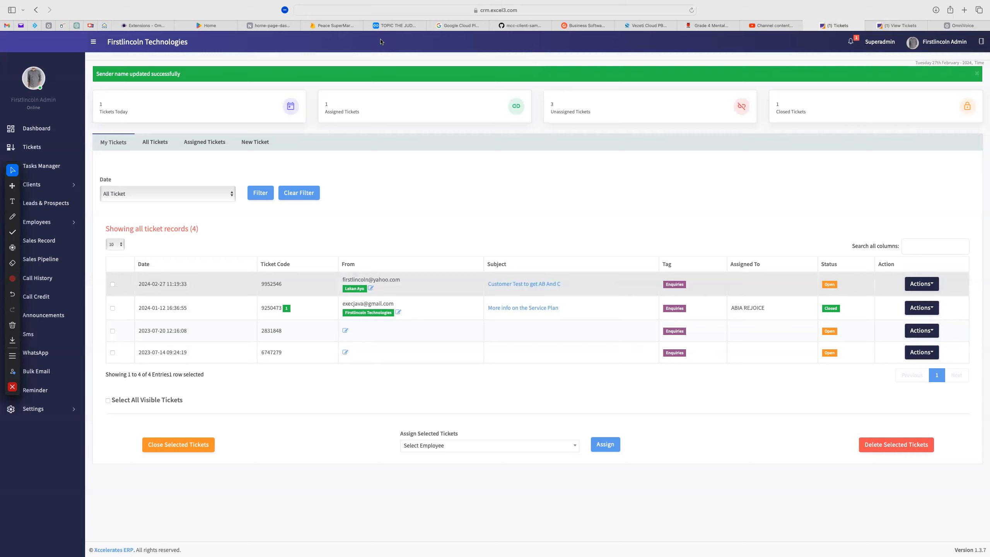
click(381, 42)
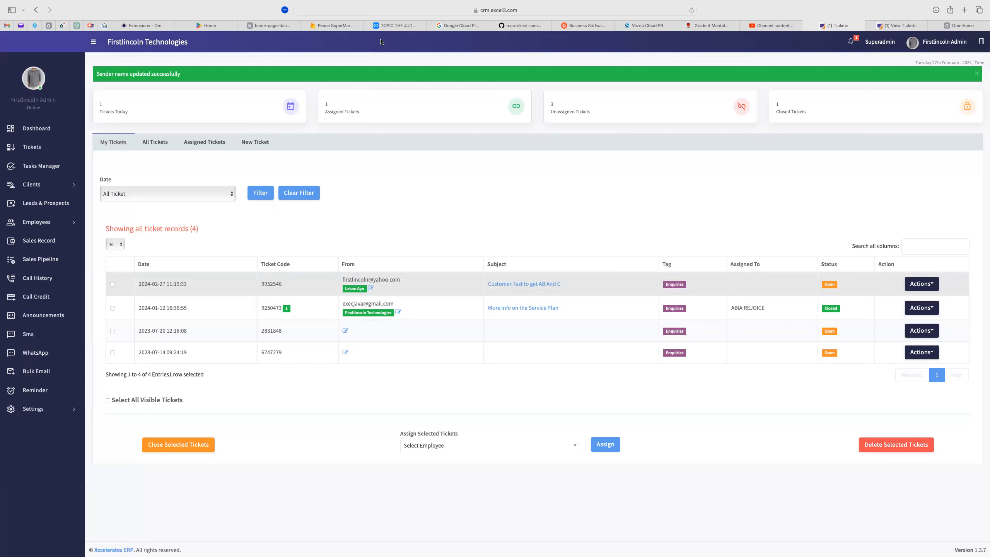
click(382, 41)
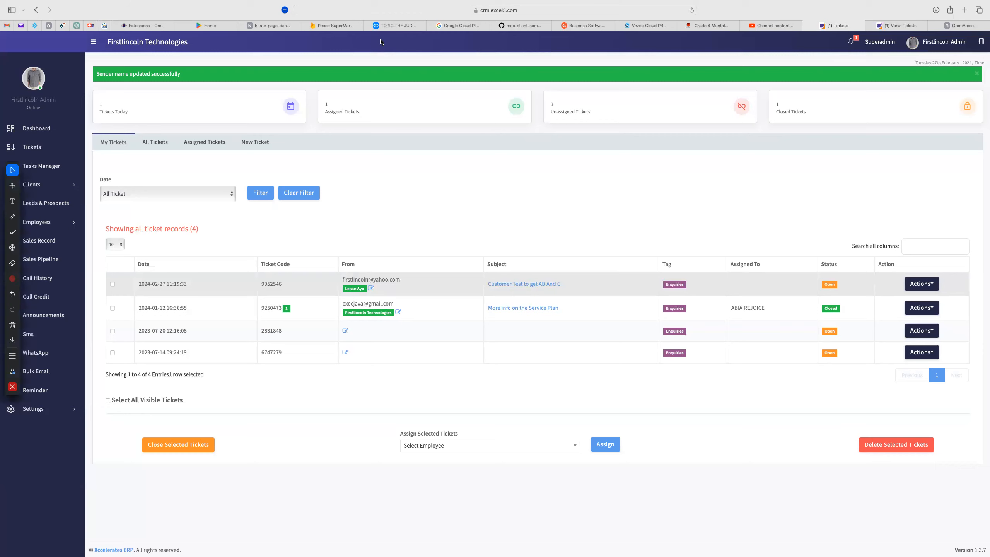
click(382, 42)
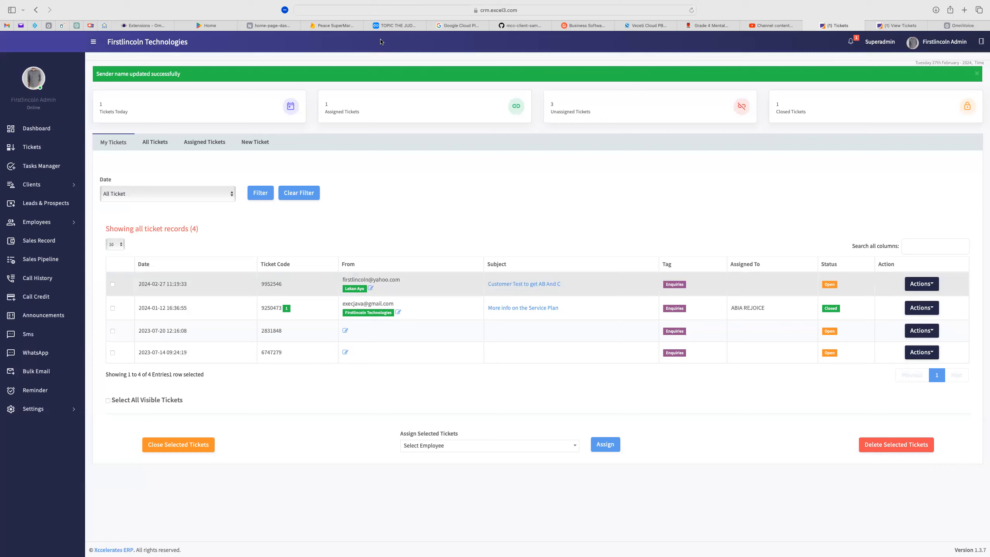
click(382, 42)
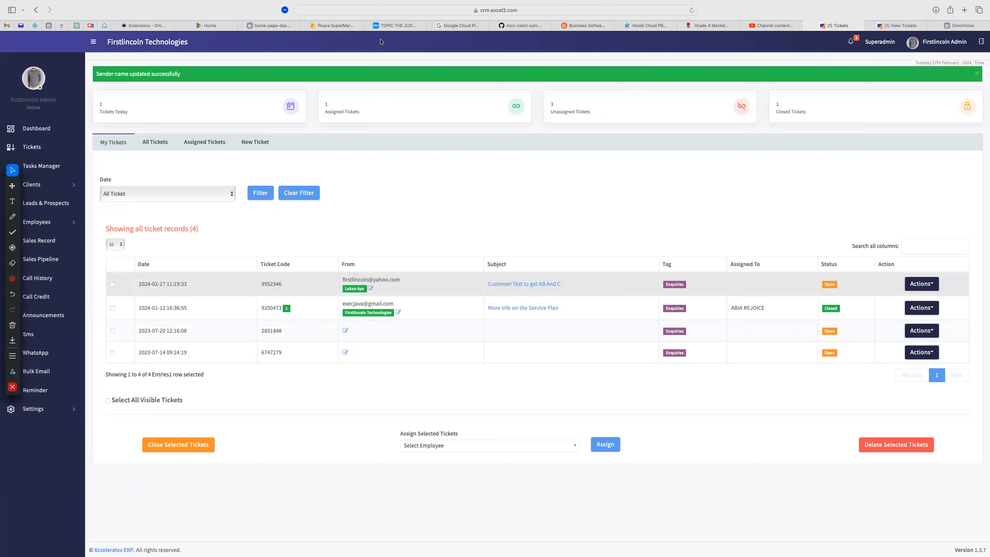
click(382, 41)
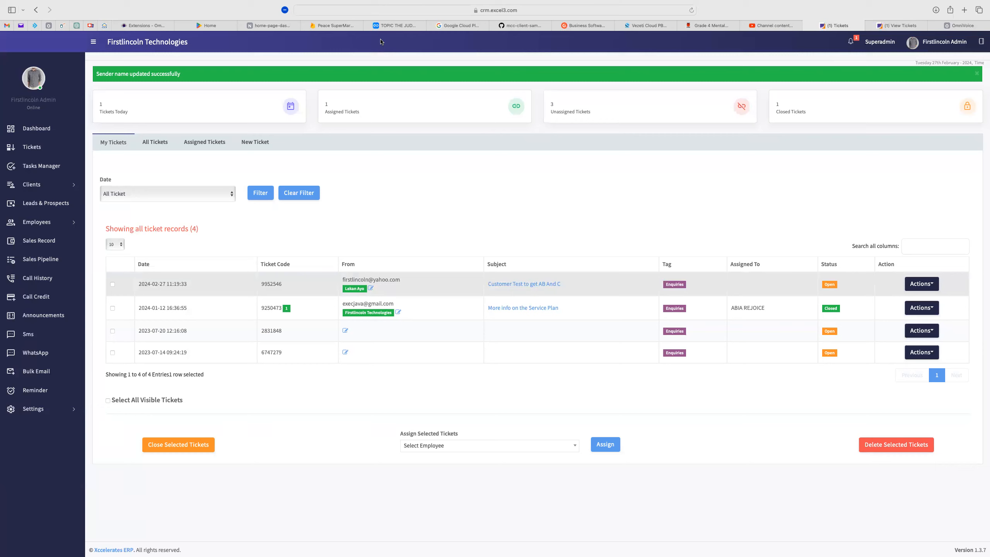
click(382, 42)
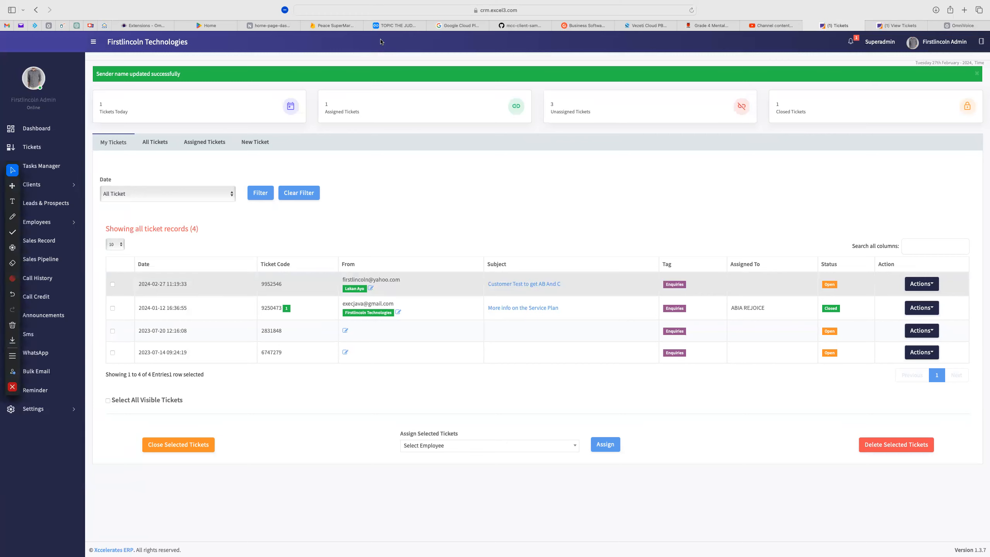
click(919, 243)
text(LE)
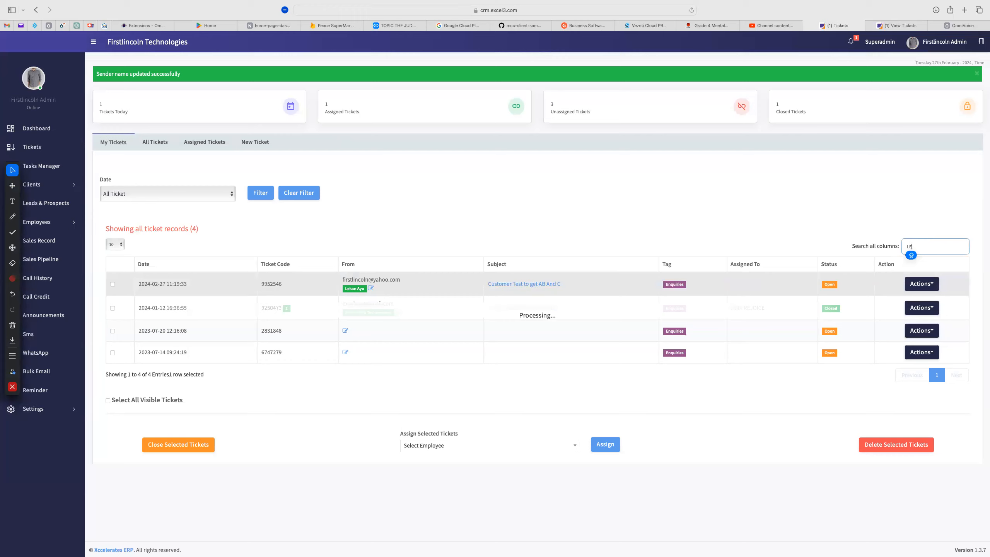
text(KA)
key(BackSpace)
key(BackSpace)
key(BackSpace)
key(BackSpace)
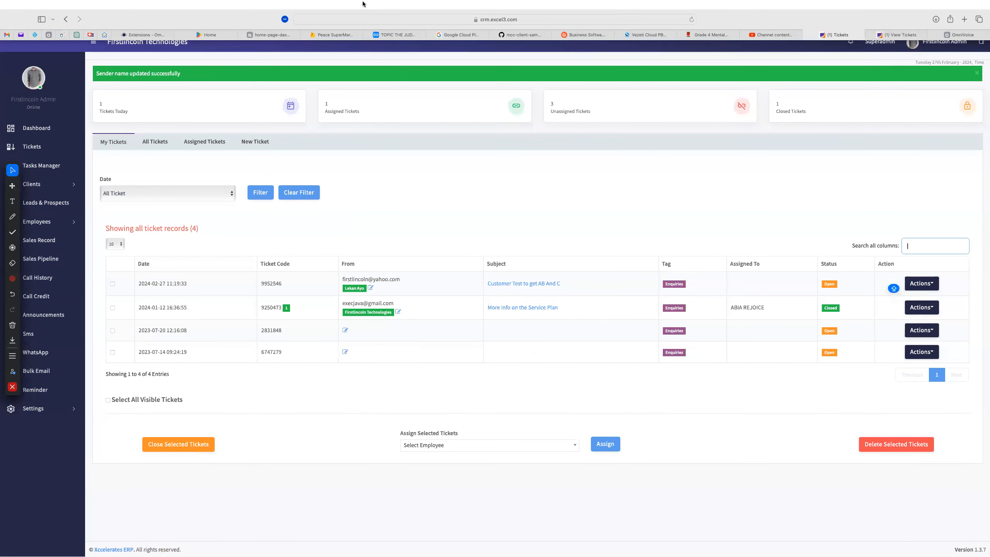
Zoom the My Tickets page in one step with Cmd+Plus
key(super+plus)
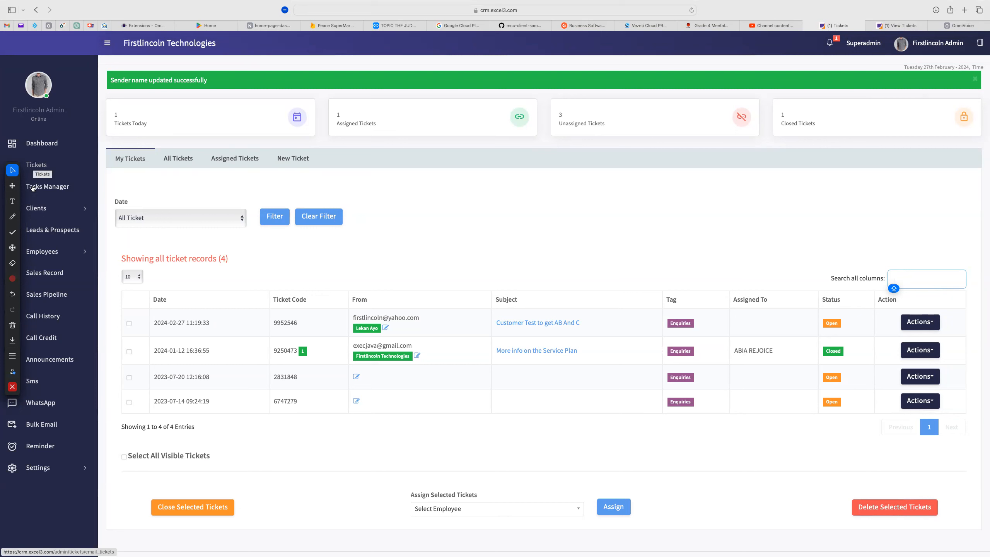
Open Leads & Prospects, look over the 11 leads, and switch to the pen annotation tool
click(47, 232)
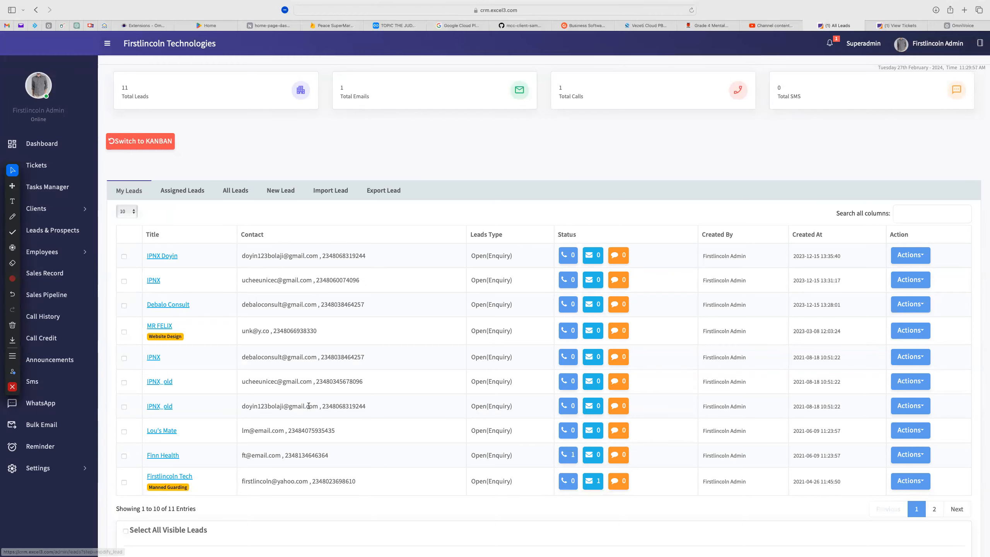
scroll(307, 469, down, 3)
scroll(306, 468, up, 3)
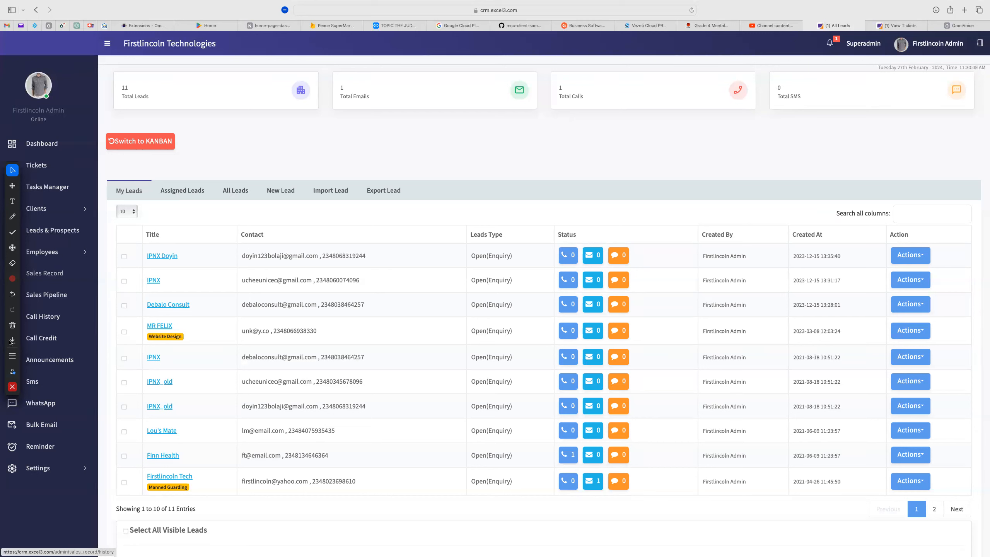
click(11, 219)
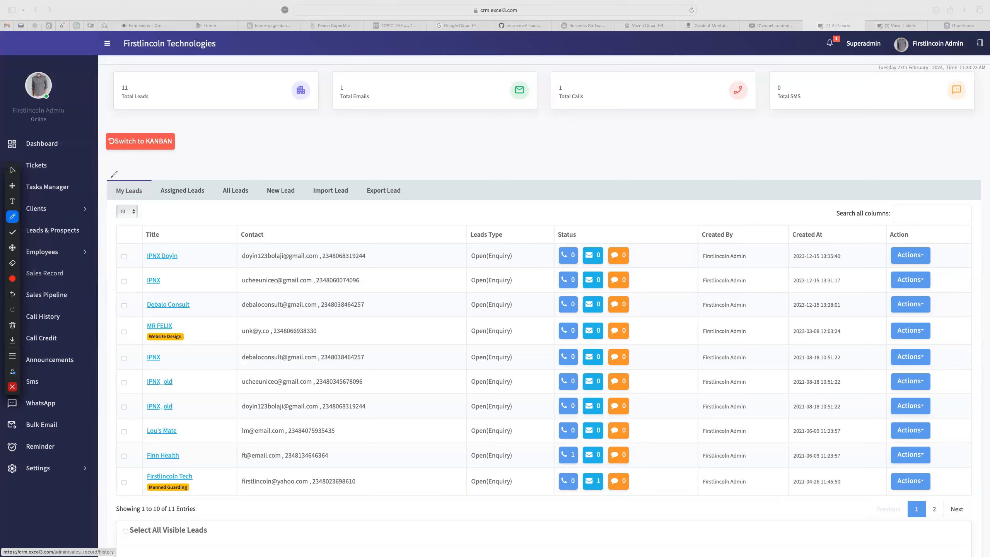
mouse_move(110, 176)
mouse_down()
mouse_move(106, 191)
mouse_move(149, 195)
mouse_move(113, 174)
mouse_move(214, 192)
mouse_move(174, 168)
mouse_move(161, 173)
mouse_up()
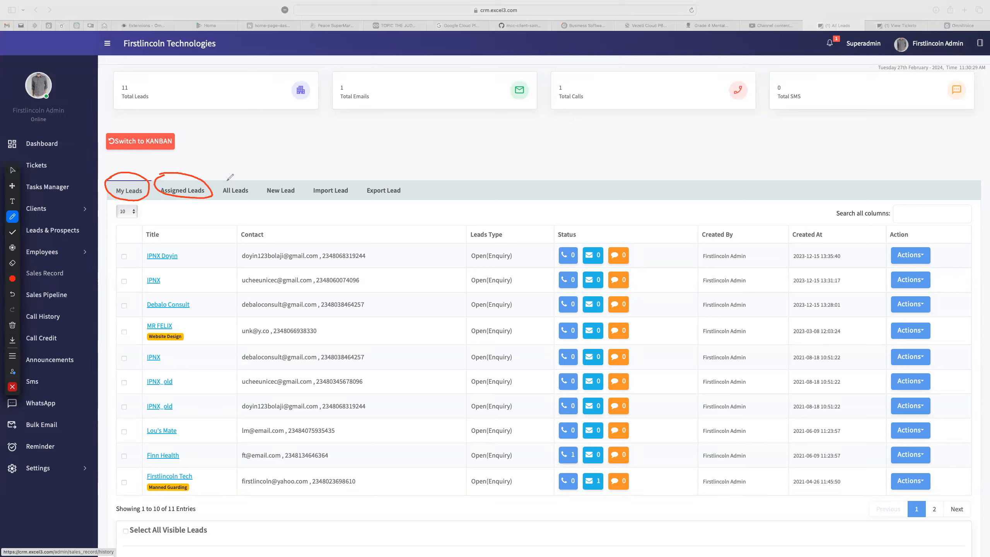
mouse_move(266, 179)
mouse_down()
mouse_move(253, 189)
mouse_move(296, 203)
mouse_move(279, 174)
mouse_move(262, 179)
mouse_up()
drag(260, 171, 270, 160)
drag(177, 164, 194, 149)
mouse_move(105, 171)
mouse_down()
mouse_move(112, 176)
mouse_move(119, 159)
mouse_up()
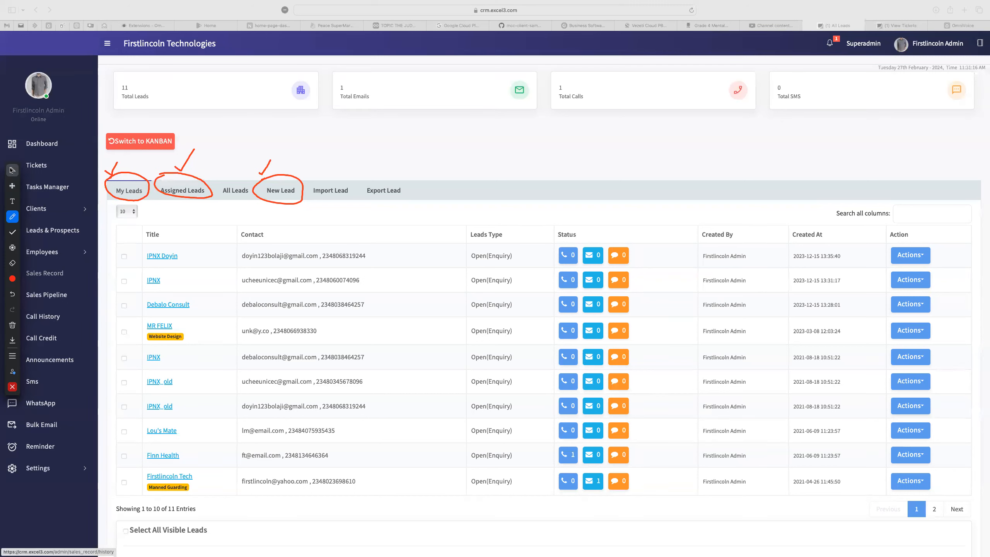
click(12, 324)
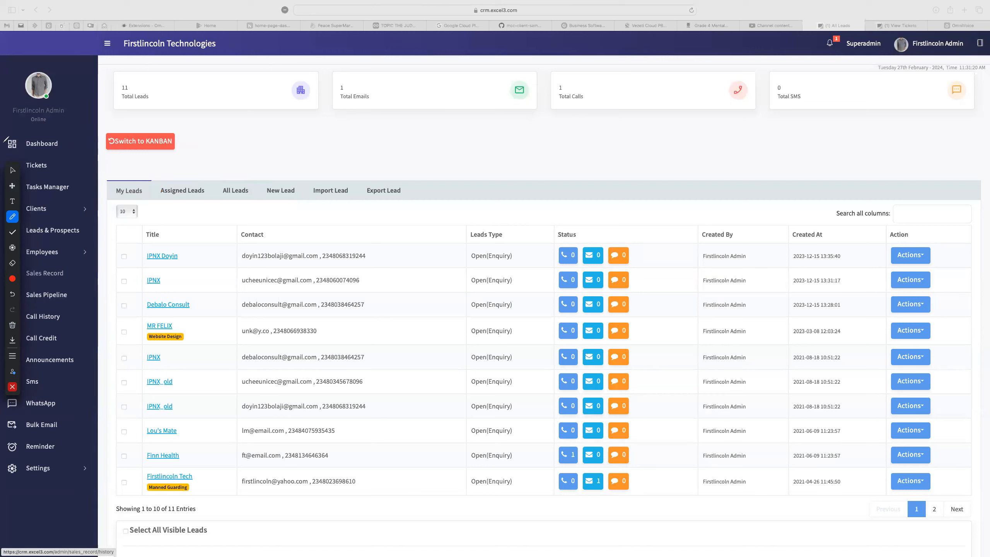
Clear the screen annotations and start a blank New Lead form at the title field
click(12, 171)
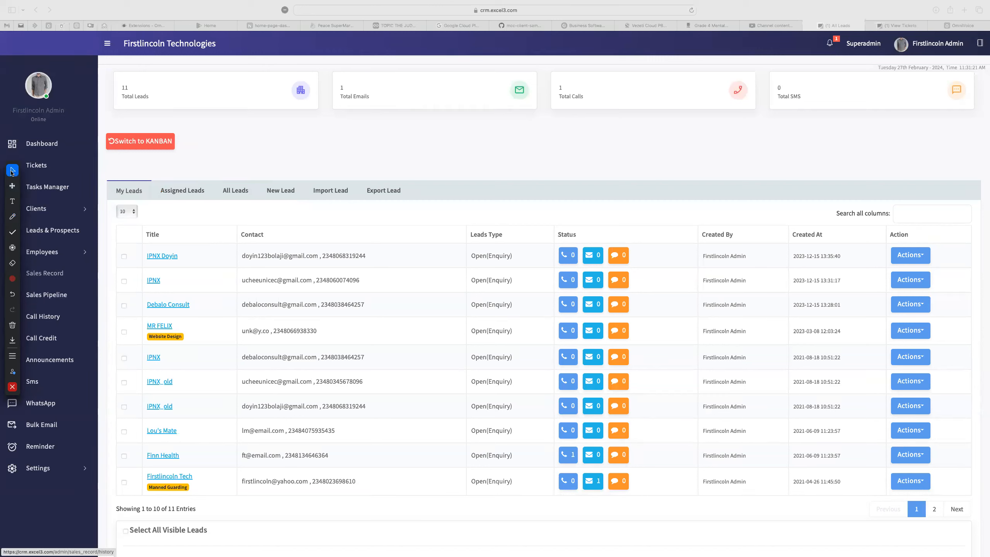
click(276, 194)
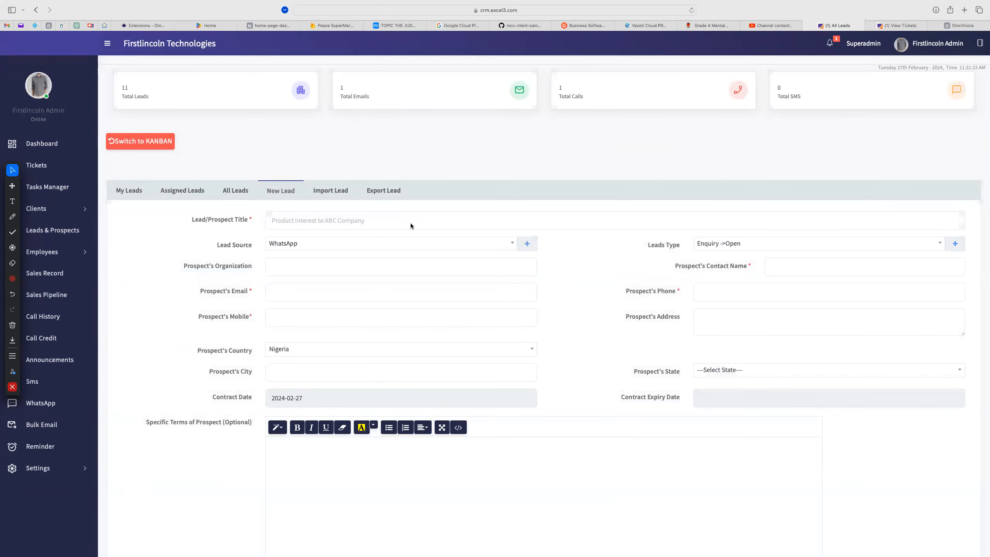
click(319, 217)
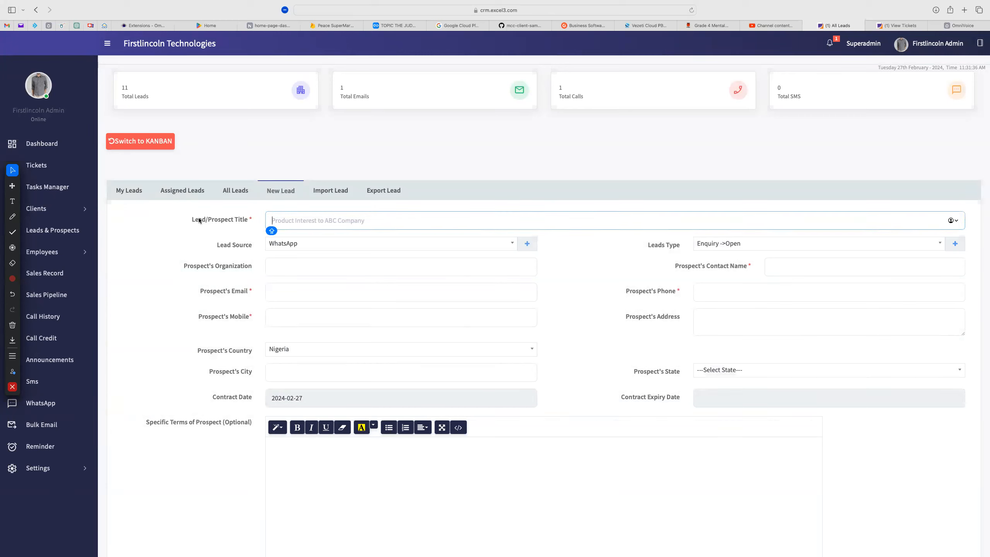
Enter 'ABC LIMITED' as the new lead's title
drag(192, 221, 249, 222)
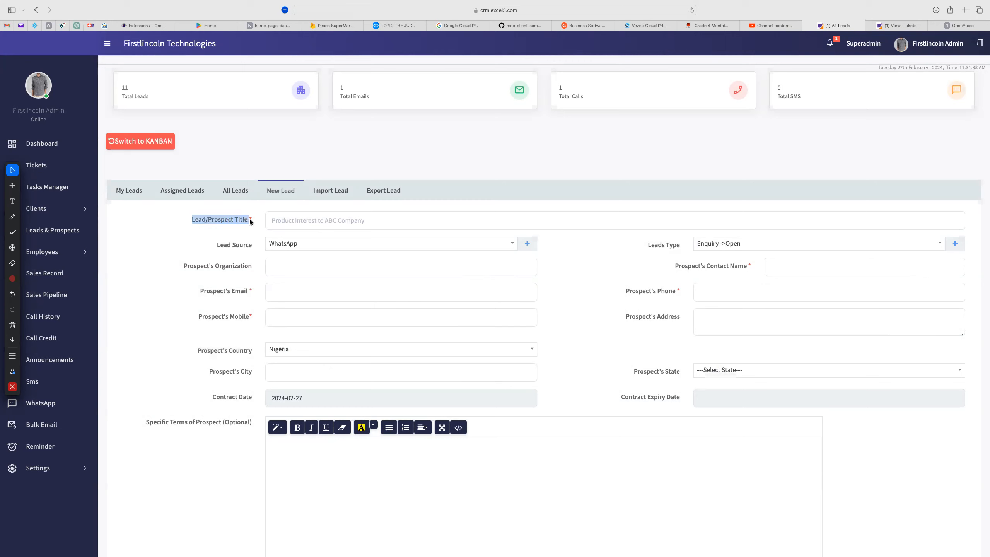
click(290, 219)
text(A)
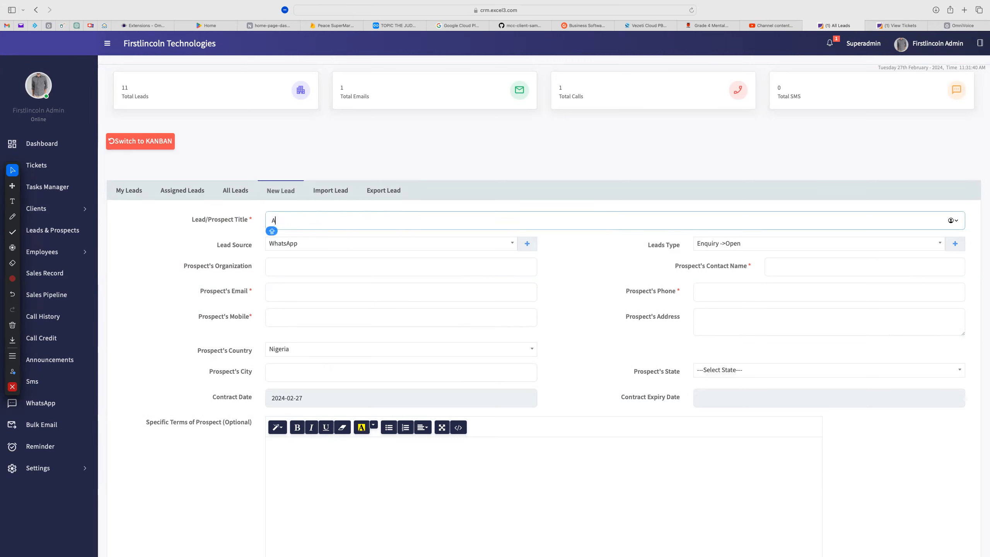
text(BC LIMITED)
key(Caps_Lock)
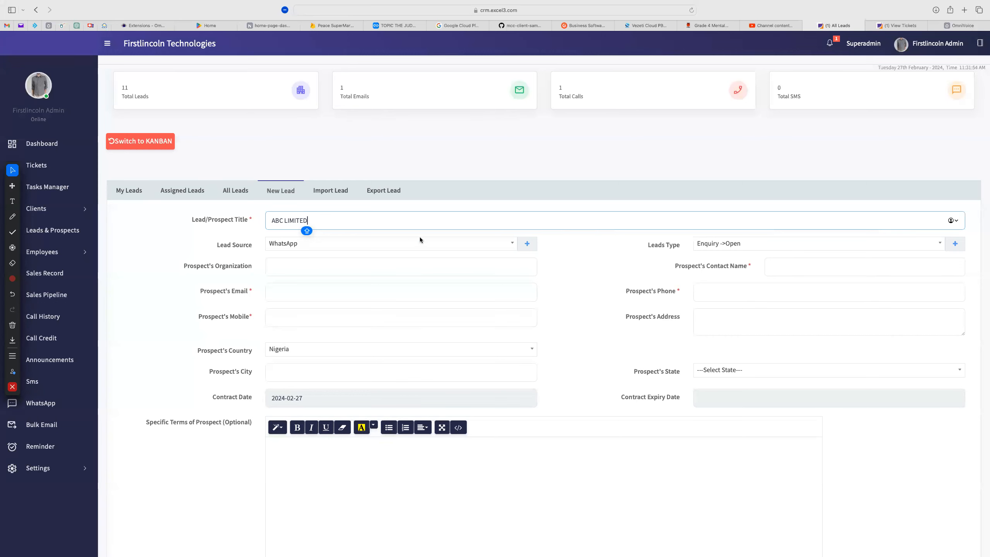
Change the new lead's Lead Source from WhatsApp to Website
click(464, 244)
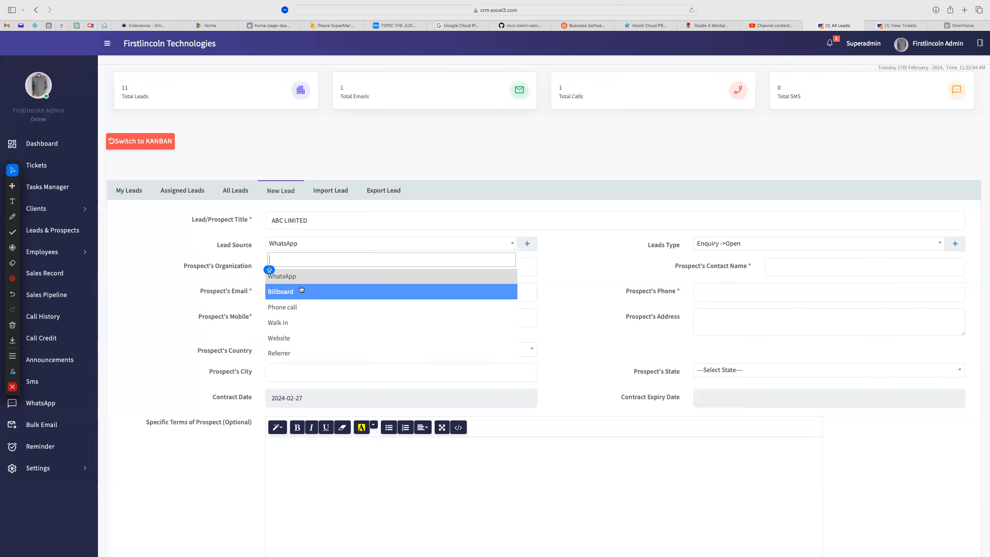
click(290, 338)
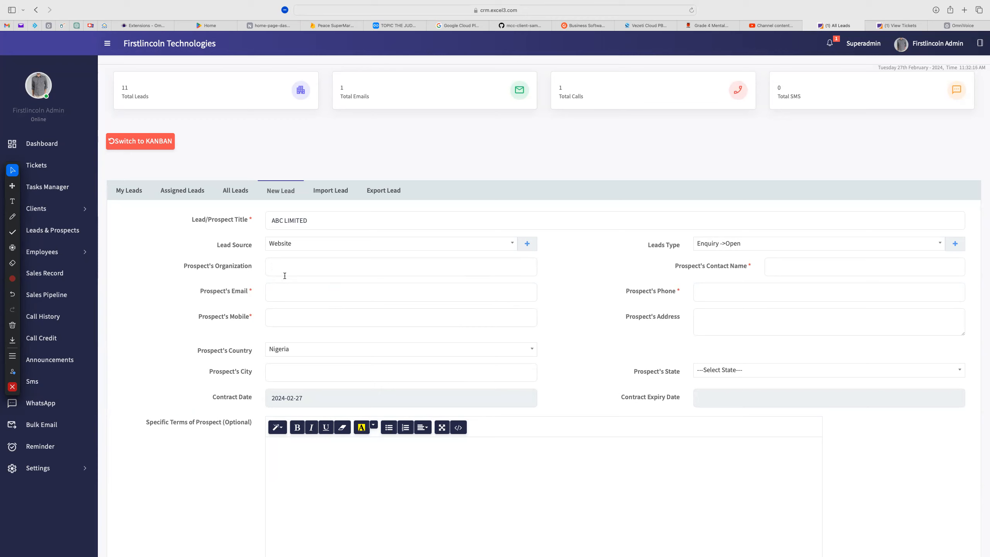
Fill the prospect's e-mail from the autofill suggestion and type the prospect's mobile number
click(290, 291)
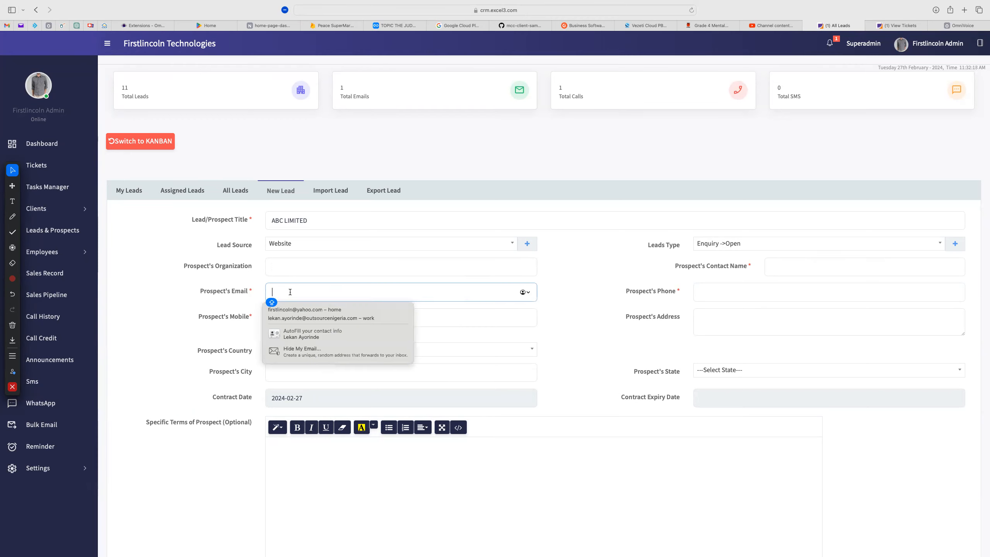
click(298, 310)
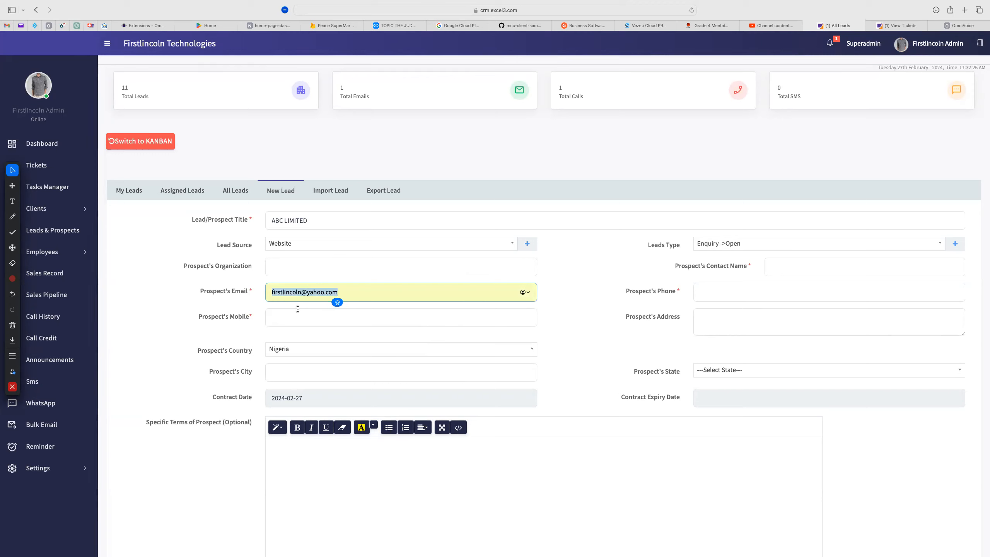
click(290, 319)
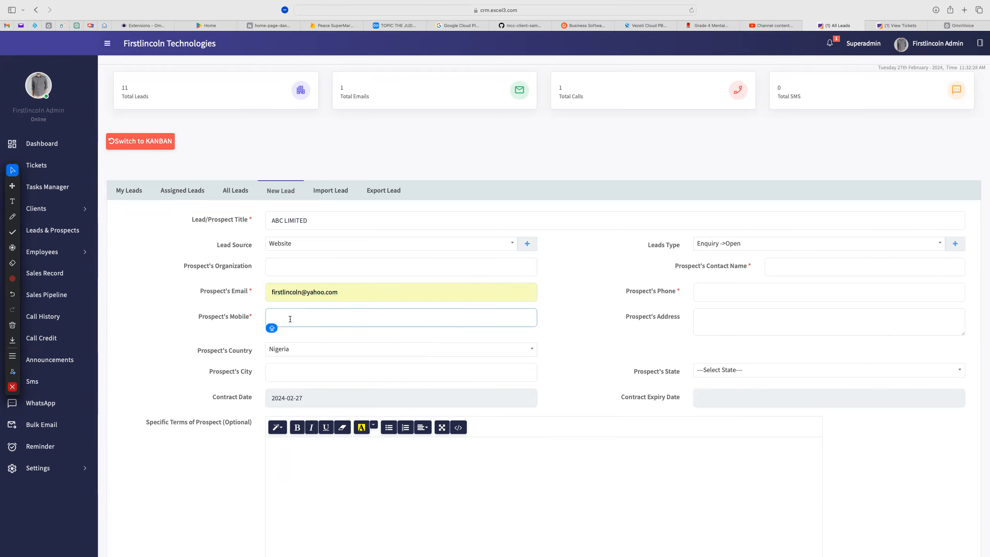
key(Caps_Lock)
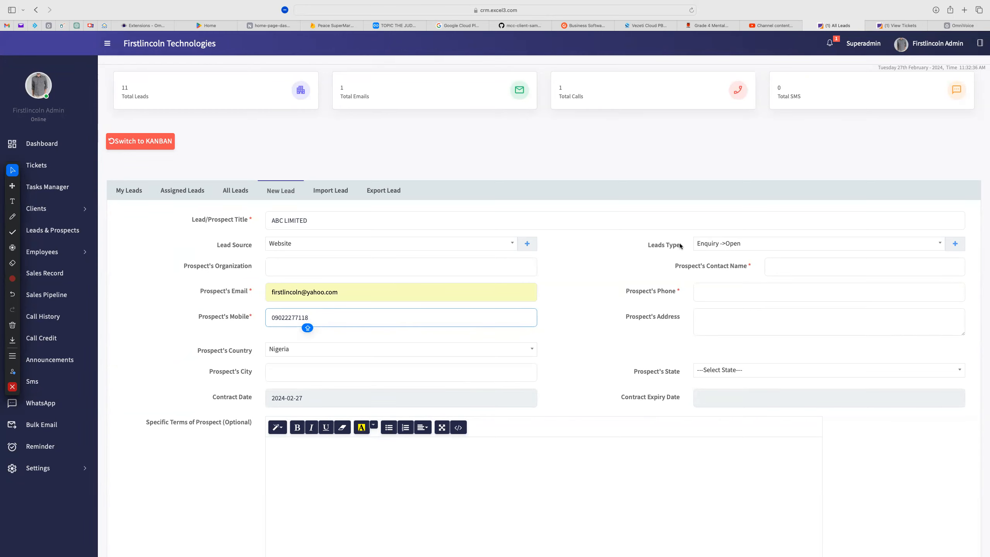
drag(681, 246, 654, 246)
click(649, 248)
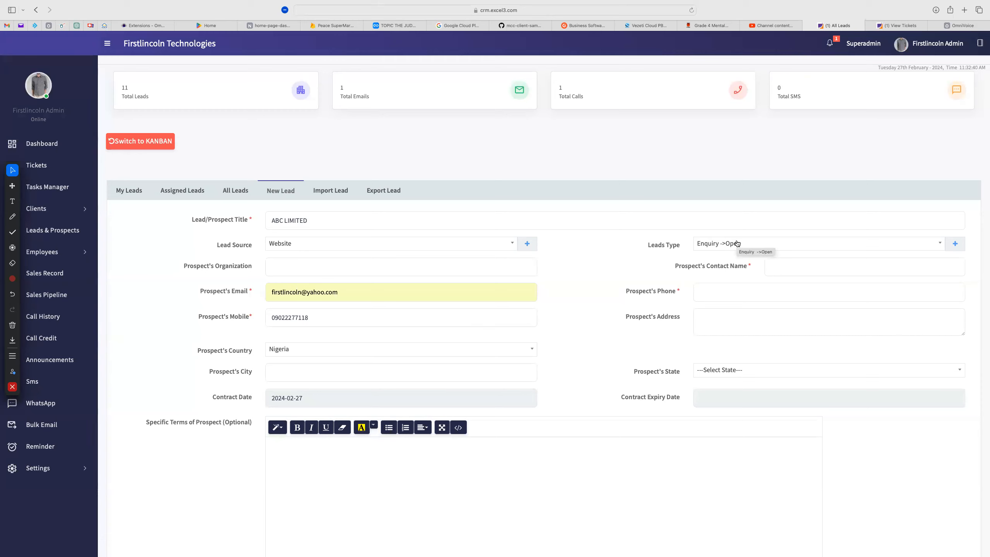
click(724, 245)
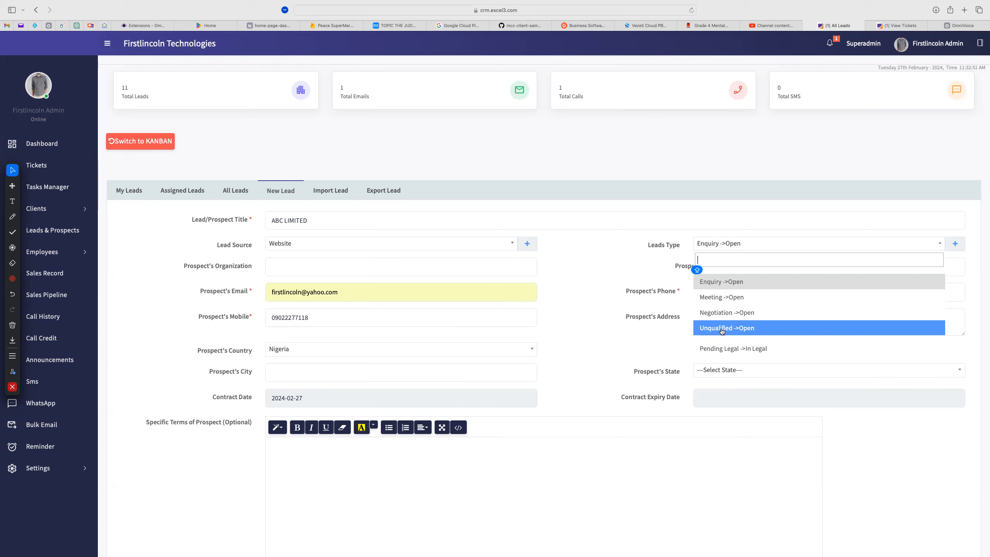
scroll(717, 348, down, 3)
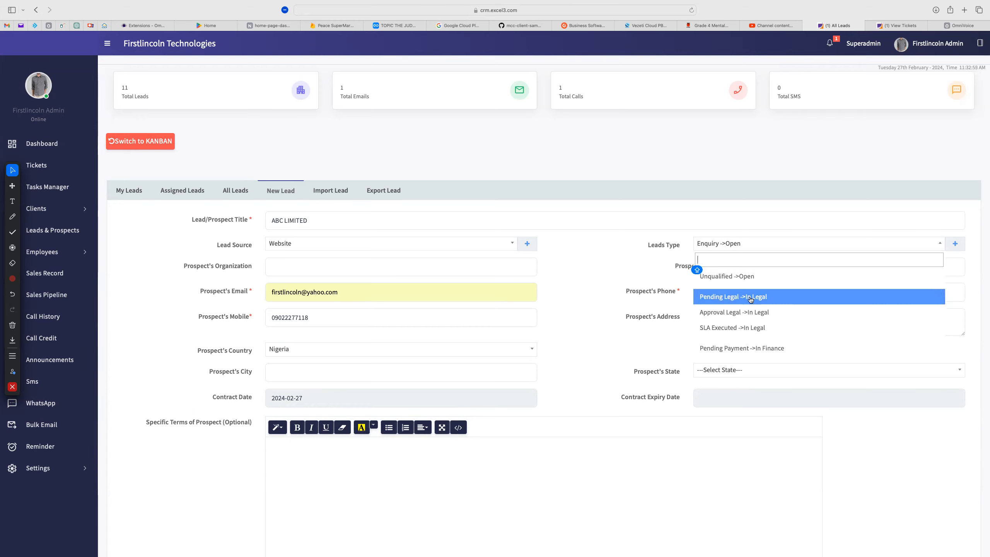
scroll(734, 331, down, 1)
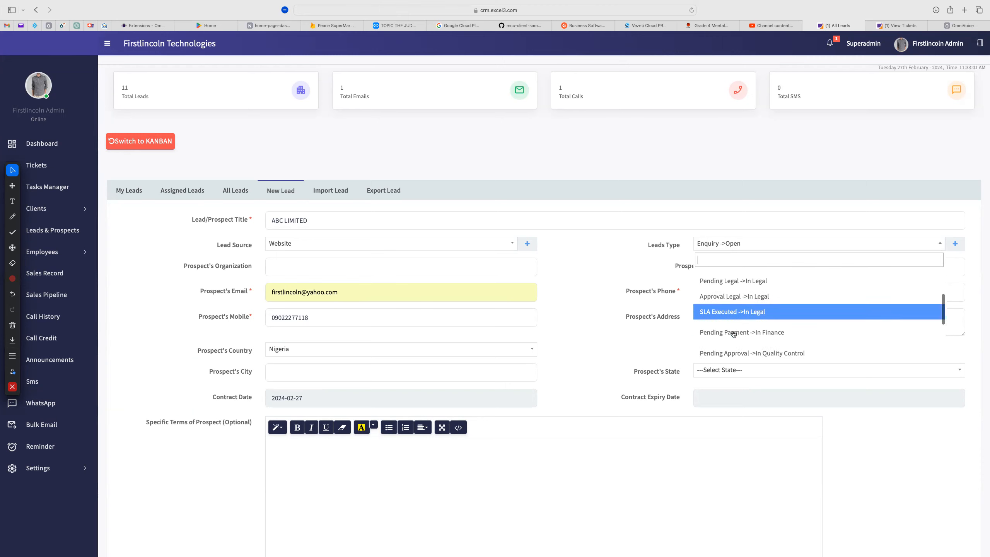
scroll(734, 332, down, 2)
scroll(750, 330, down, 3)
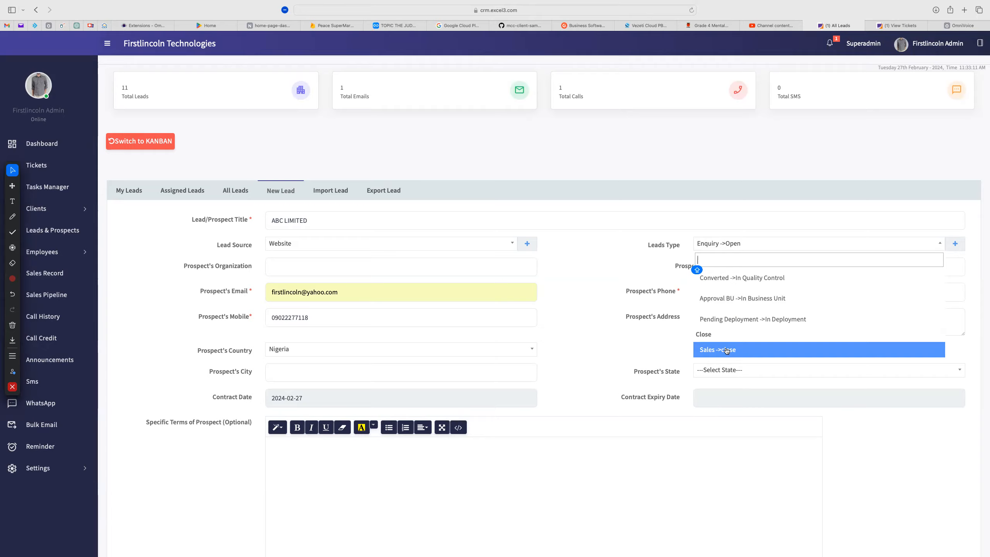
scroll(727, 350, down, 2)
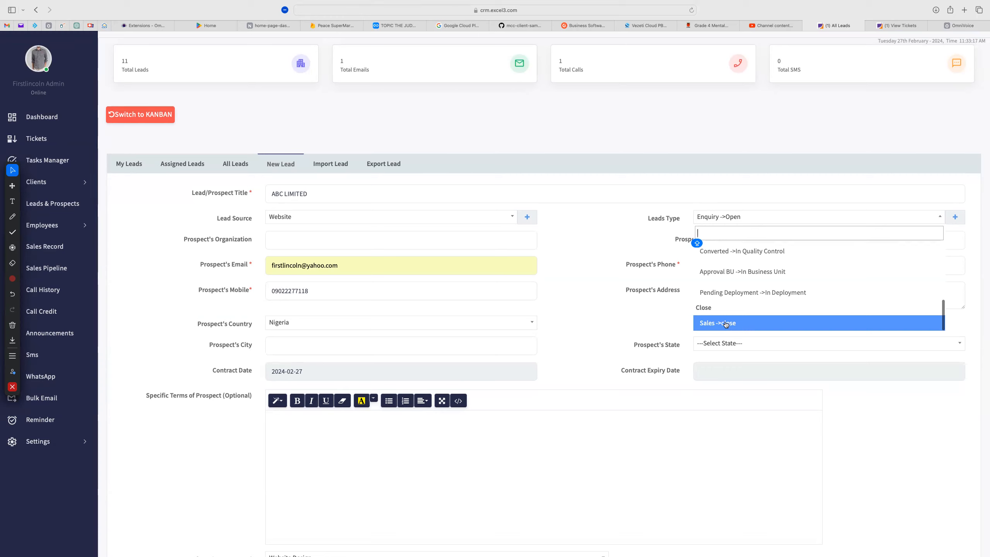
click(579, 319)
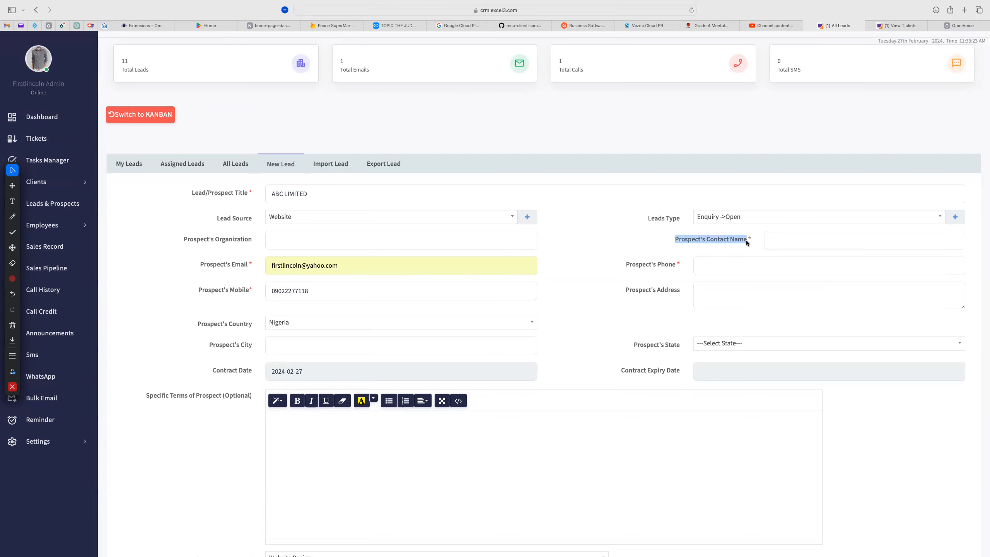
Type the prospect's contact name and paste the mobile number into Prospect's Phone
click(785, 244)
text(M)
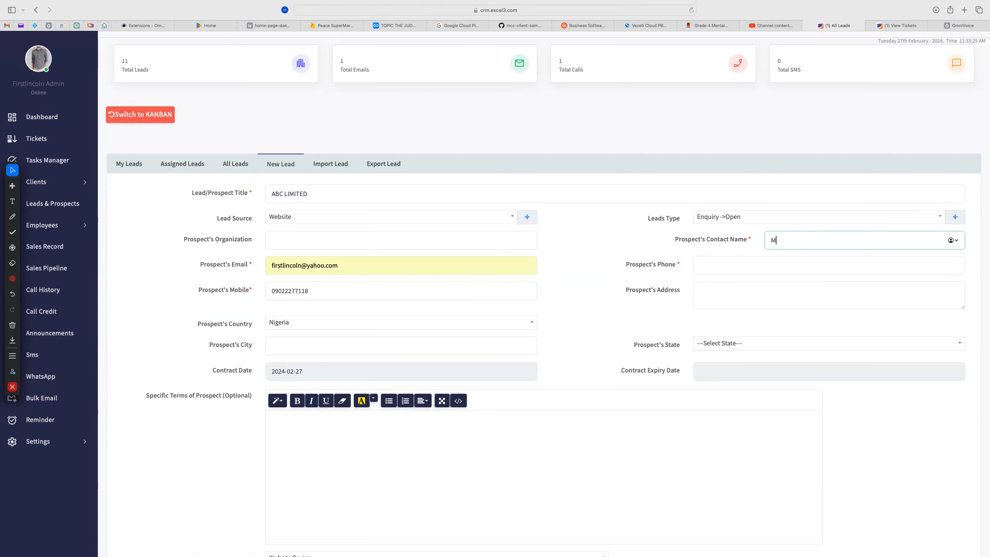
text(R LEKAn)
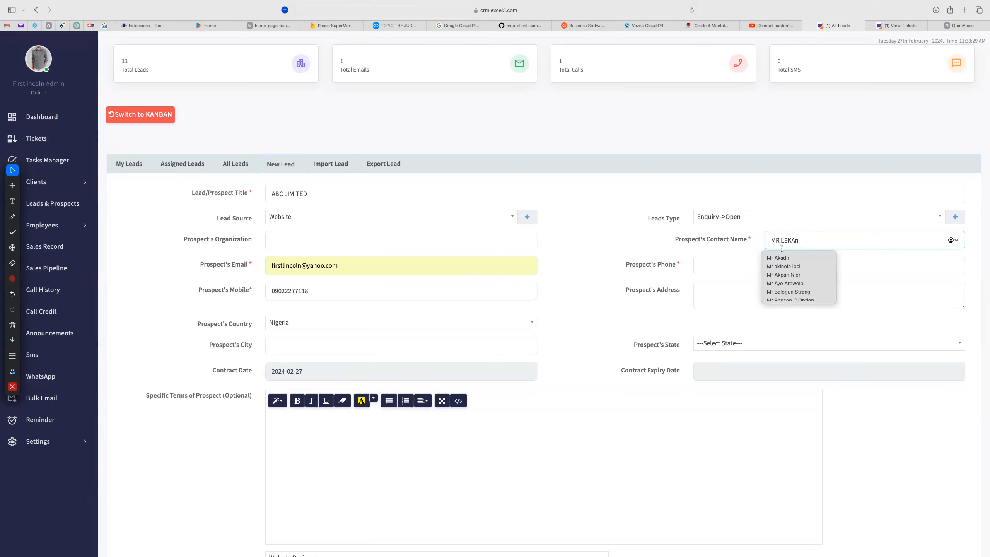
click(736, 267)
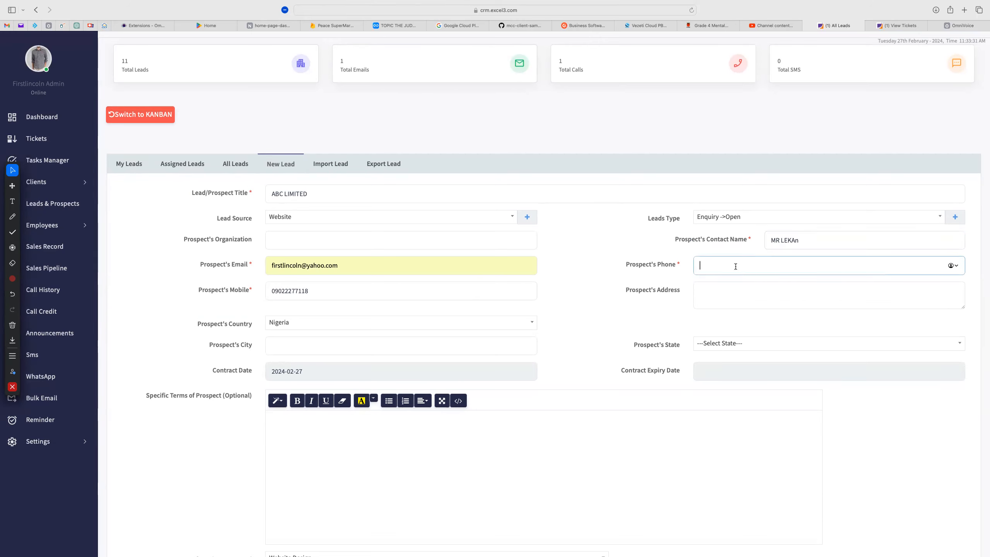
double_click(334, 291)
key(super+c)
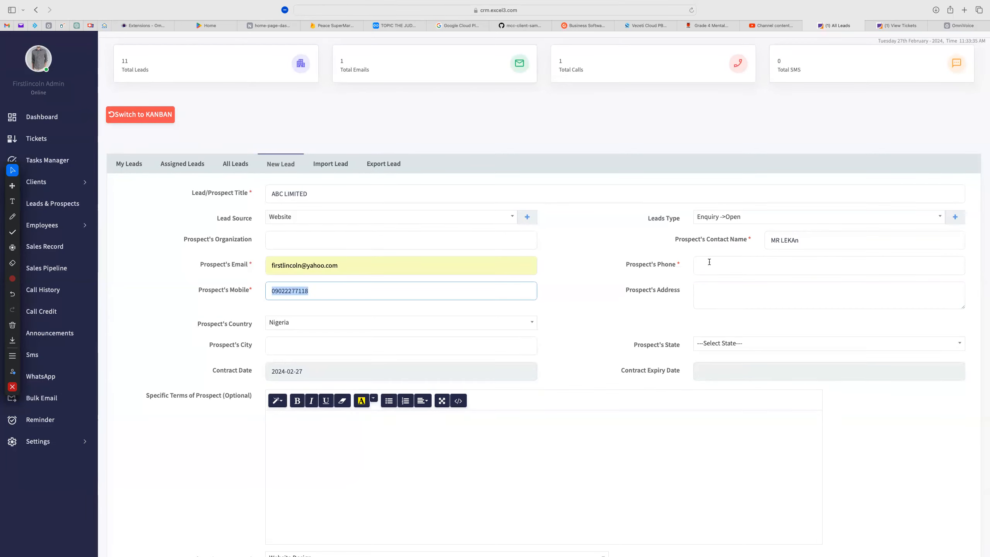
click(729, 266)
key(super+v)
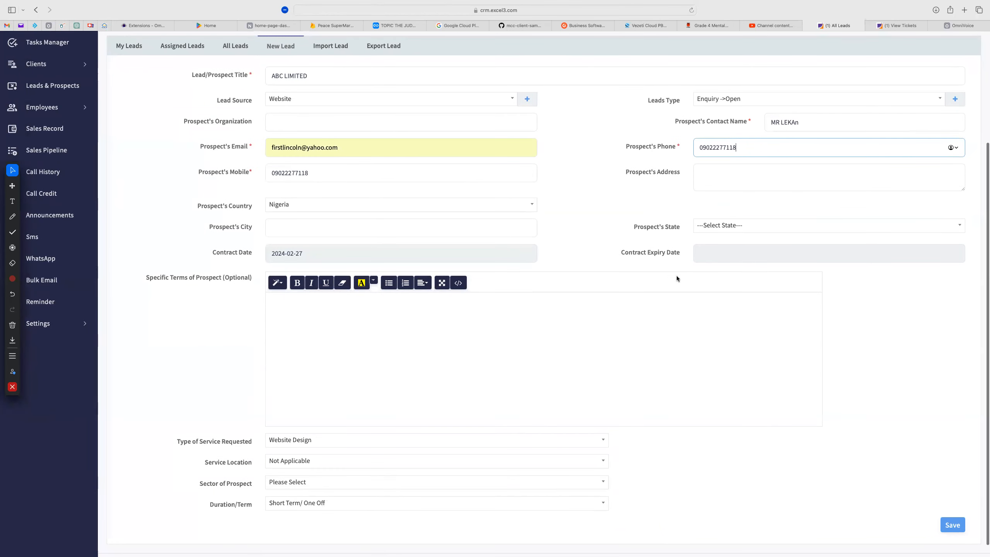
Set the prospect's state to Lagos State
click(722, 229)
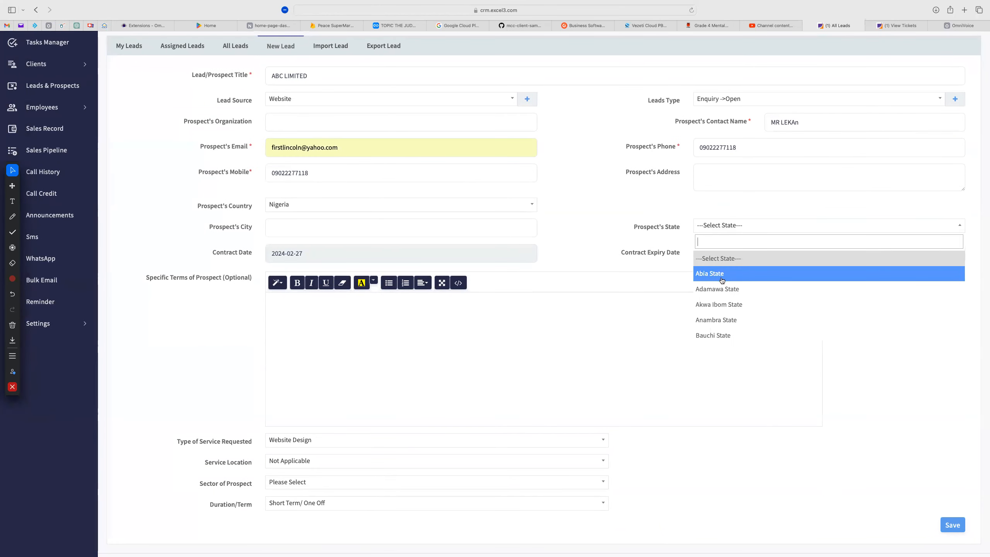
text(lag)
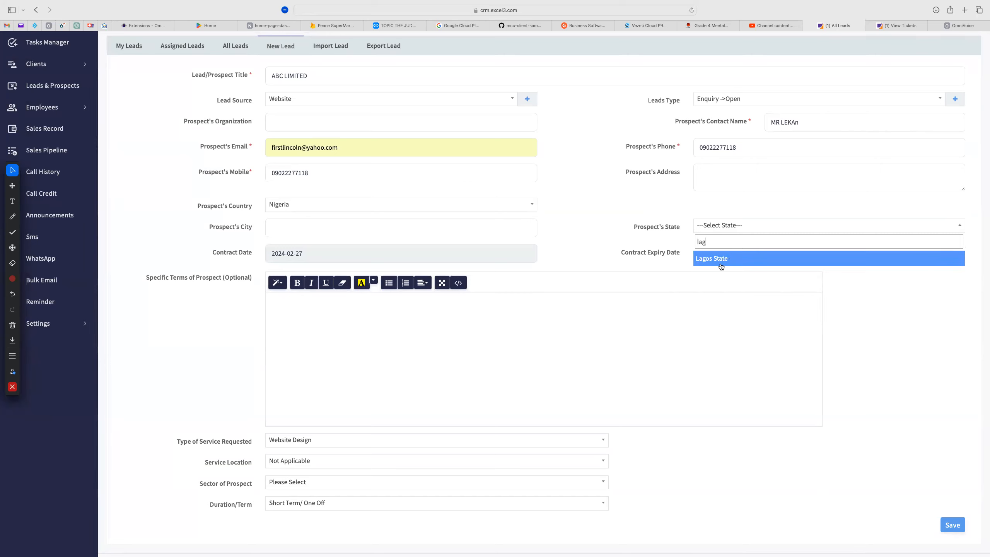
key(Return)
Enter 'We asjsdbsa d hymns sanmdHMO 30' as the lead's Specific Terms
click(417, 334)
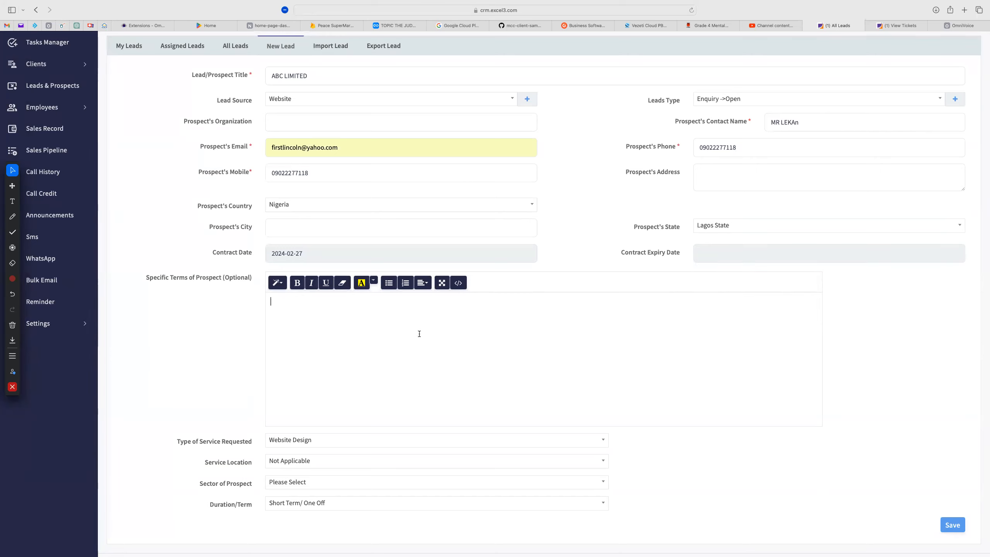
drag(154, 280, 203, 280)
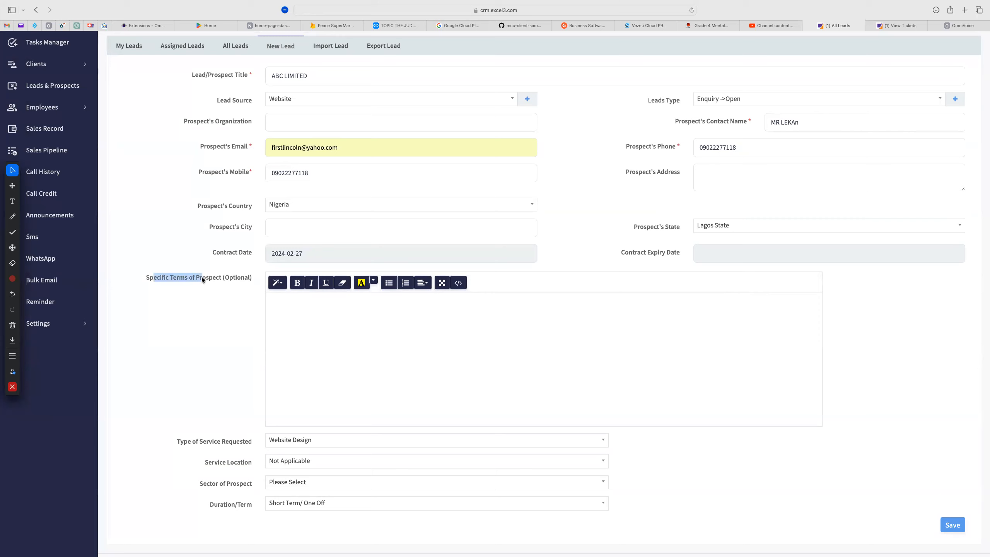
click(276, 317)
text(We)
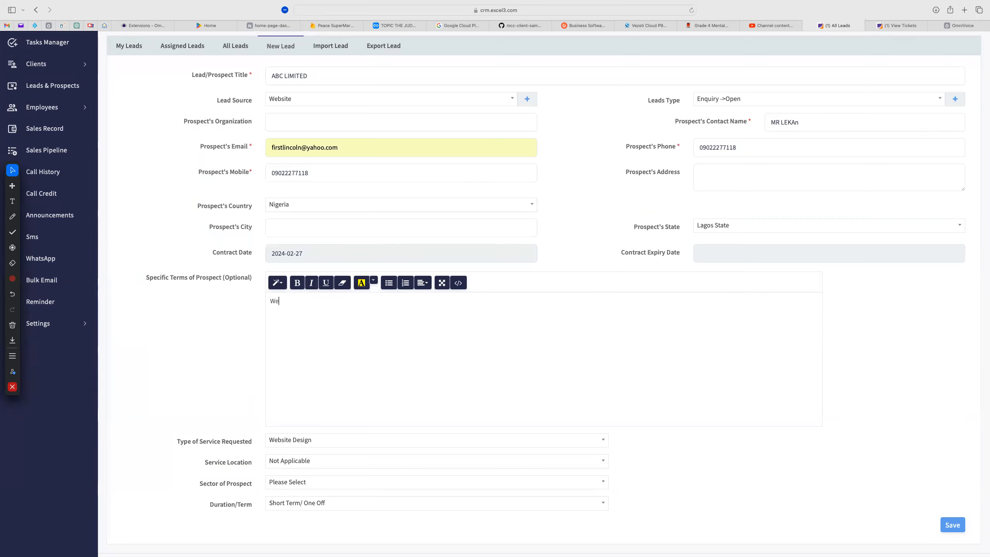
text( asjsdbsa d hymns sanmdHMO 30)
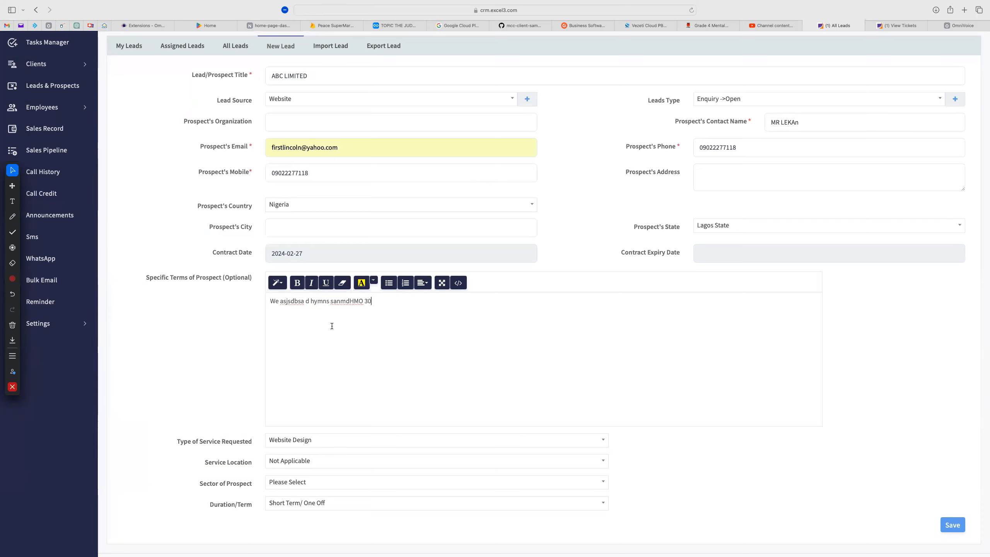
scroll(366, 338, down, 1)
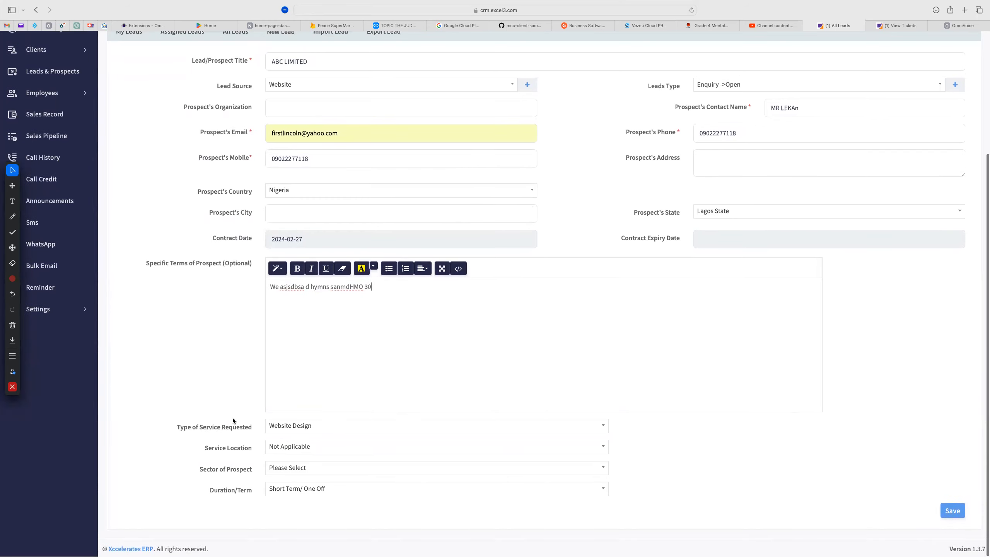
Set Type of Service Requested to Web Application ERP
click(295, 426)
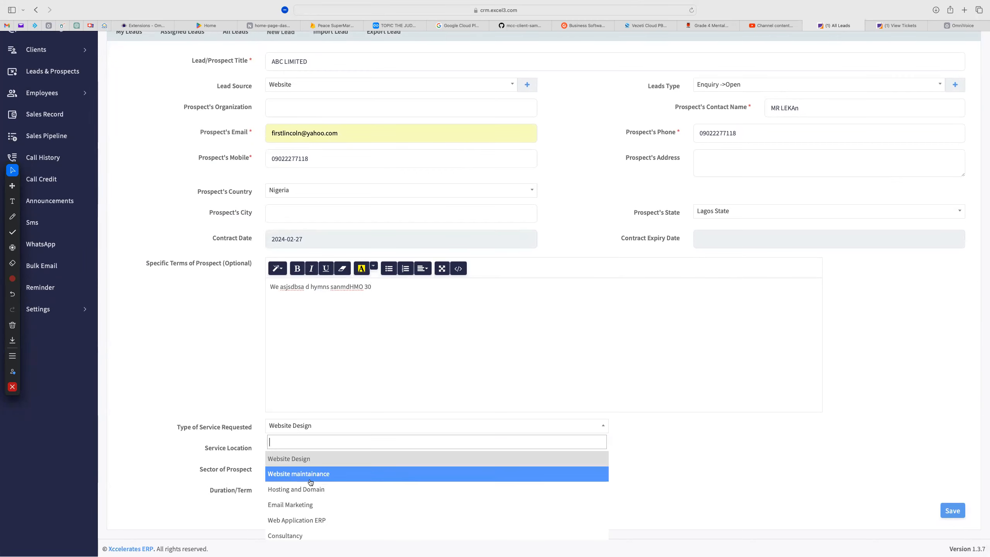
scroll(300, 514, down, 3)
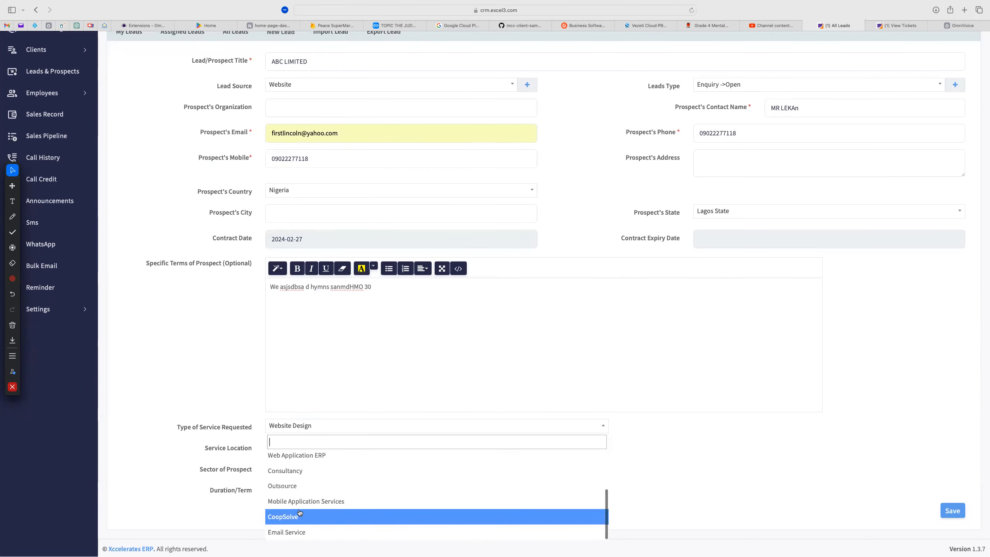
scroll(300, 485, up, 3)
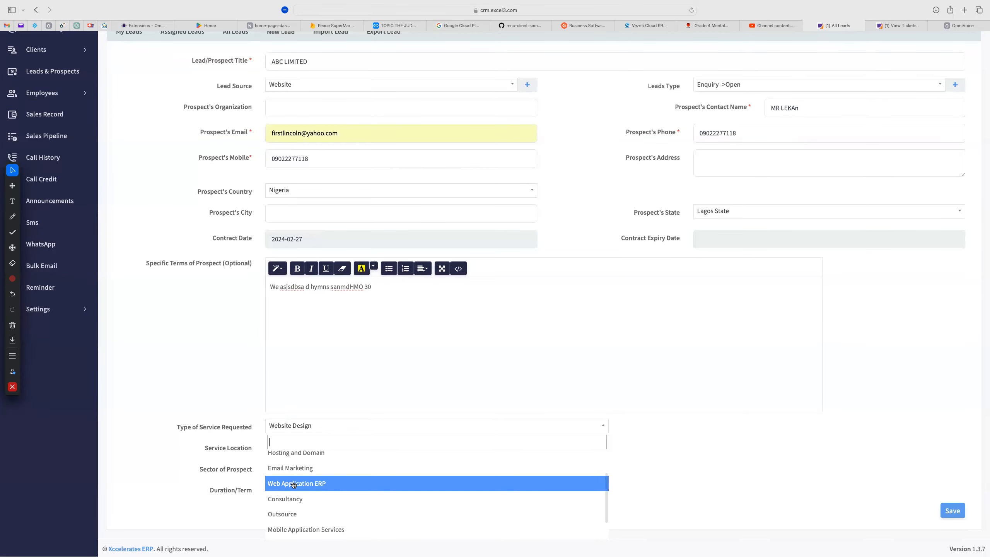
click(294, 484)
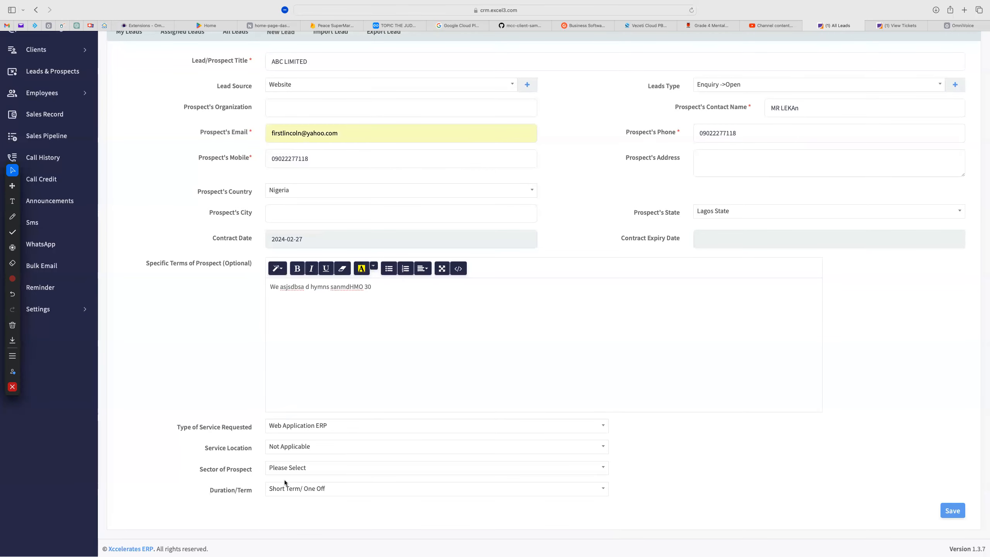
Leave Service Location as Not Applicable and attempt to save the lead
click(312, 450)
click(218, 481)
click(953, 511)
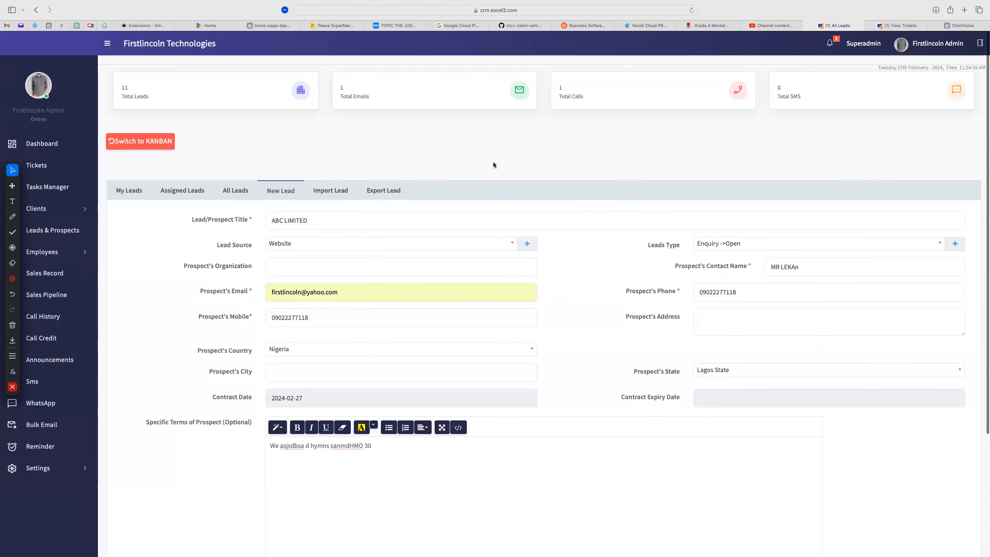
scroll(699, 343, down, 5)
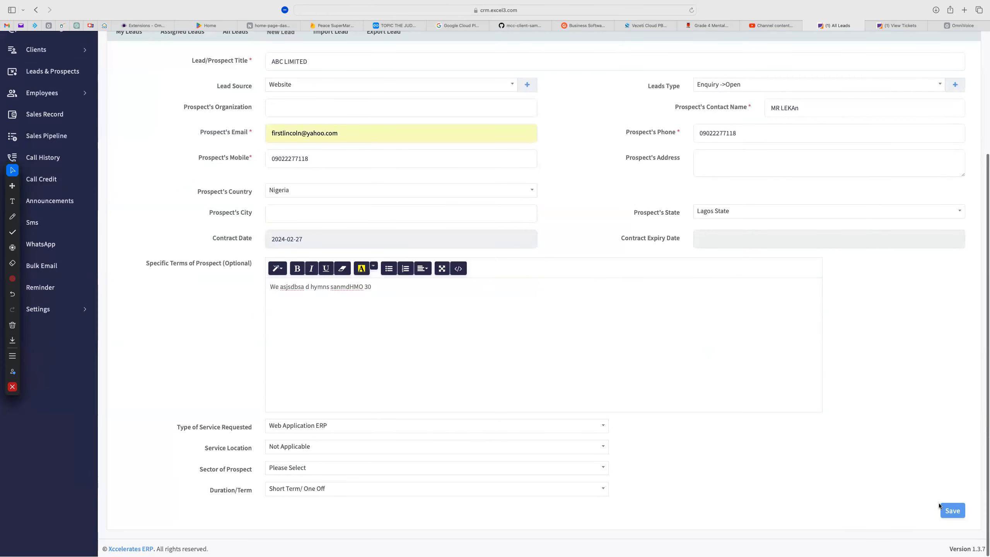
Save the lead, inspect the 'Already Exist' warning for ABC, and scroll through My Leads
click(952, 513)
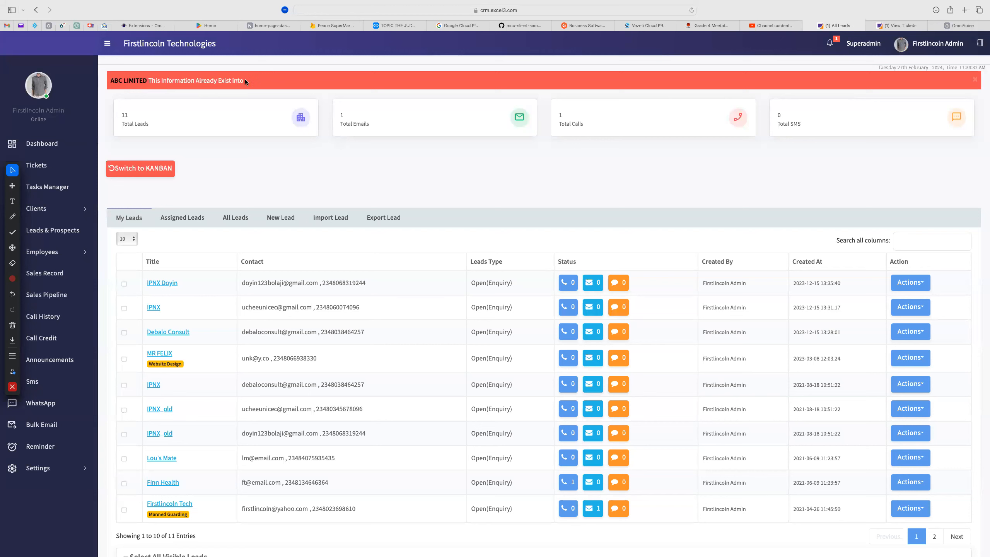
drag(245, 80, 148, 80)
click(261, 163)
double_click(121, 80)
scroll(362, 397, down, 3)
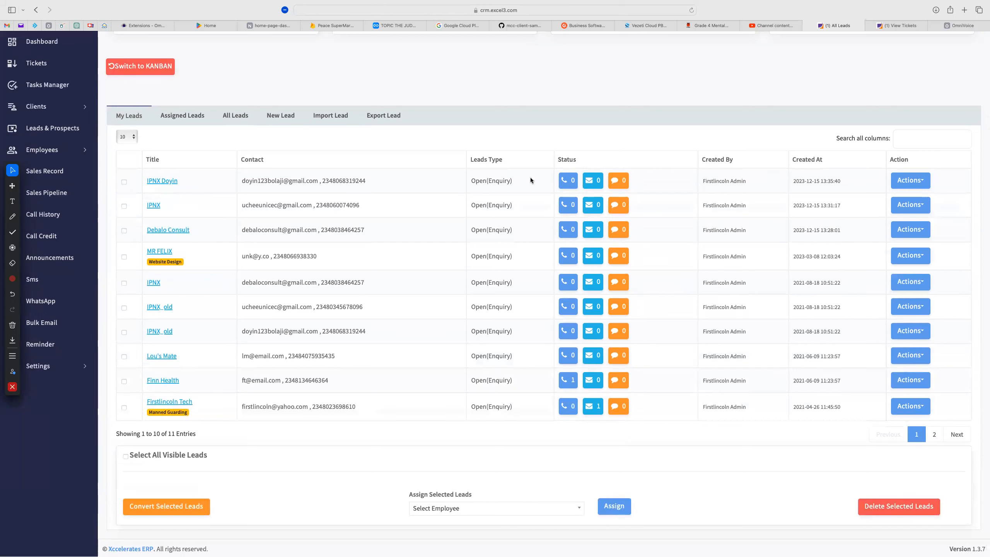
Start a new email to the top lead from its email page
click(592, 180)
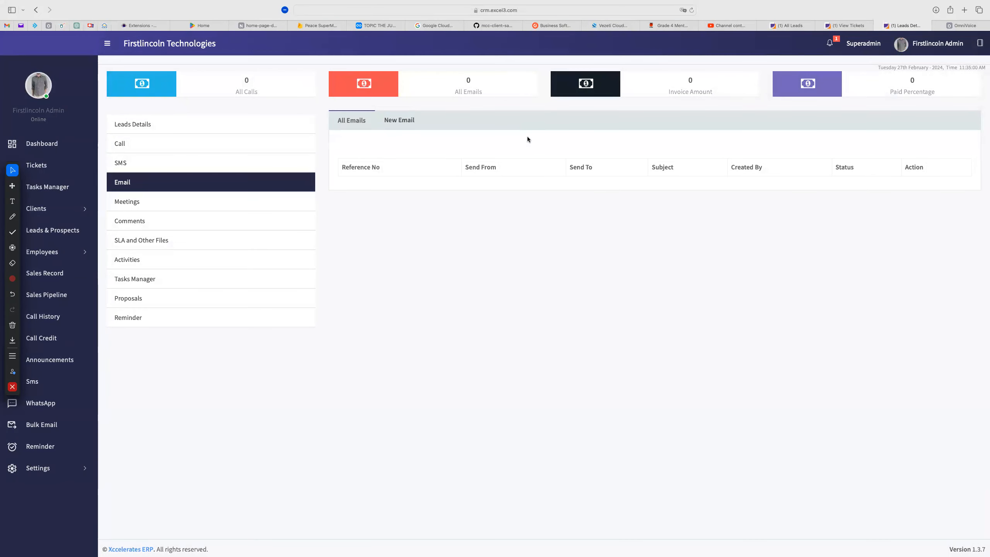
click(394, 122)
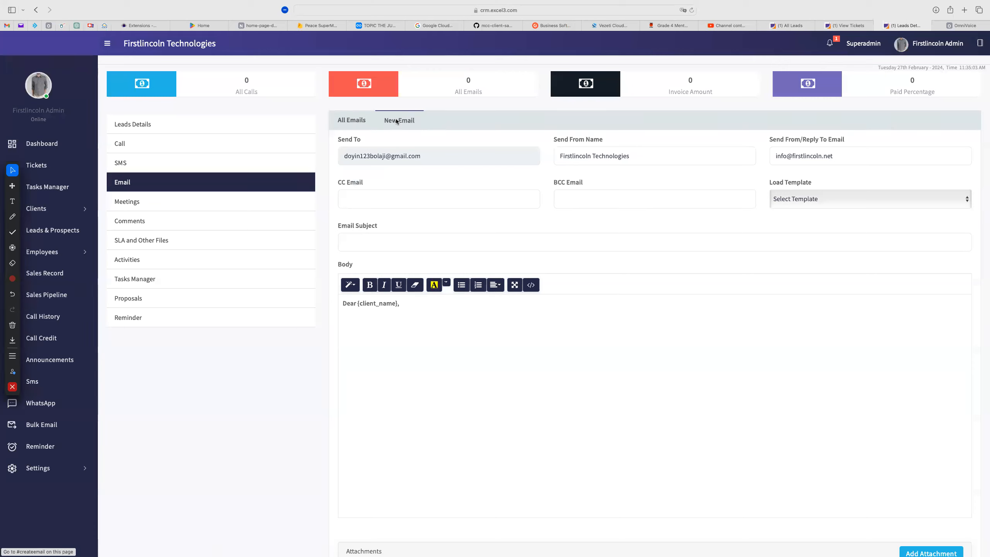
click(359, 244)
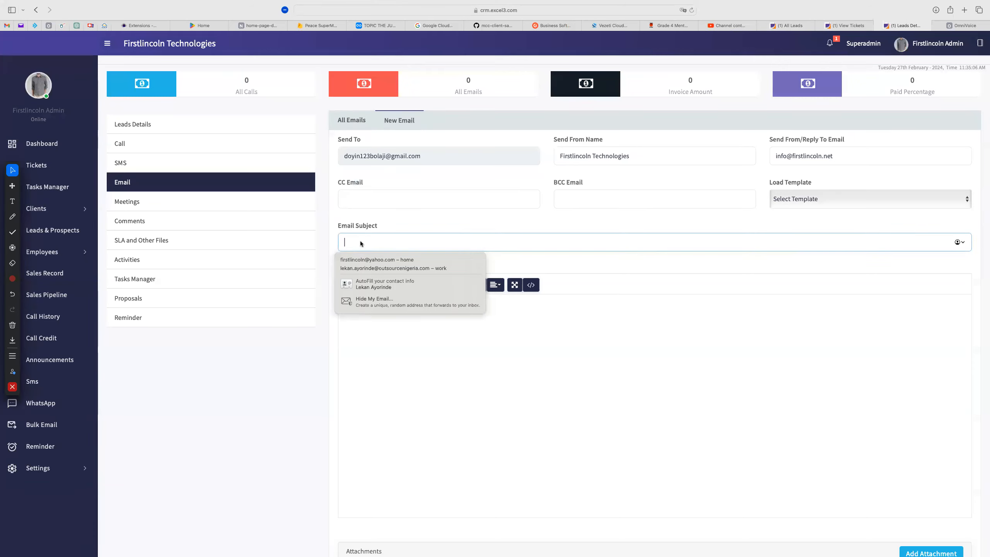
click(636, 394)
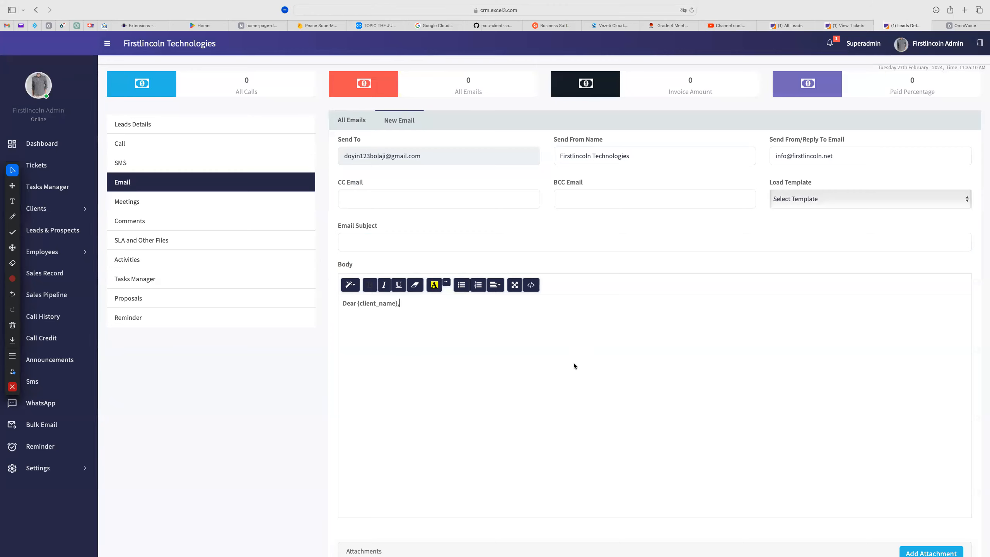
scroll(541, 386, down, 3)
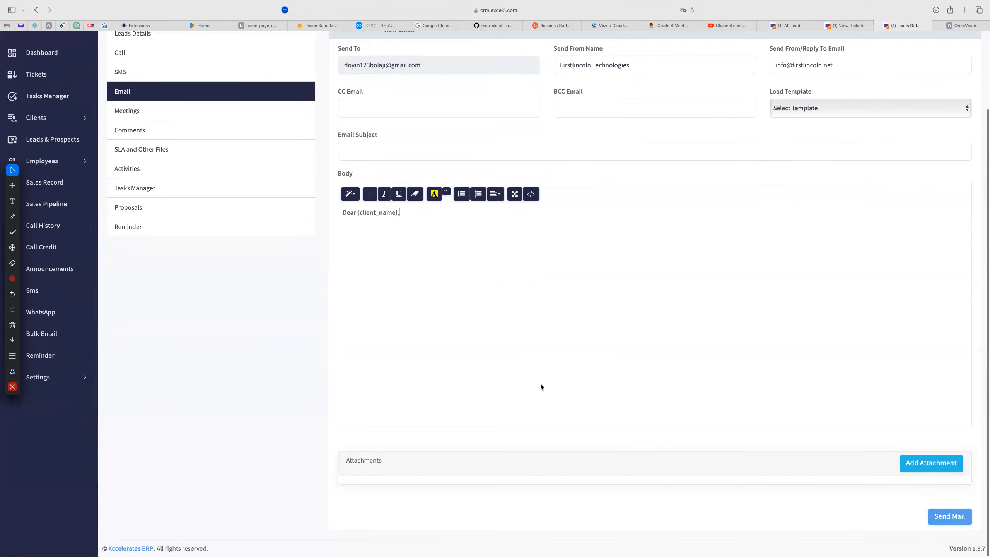
Attach the Company Profile file to the email
click(928, 464)
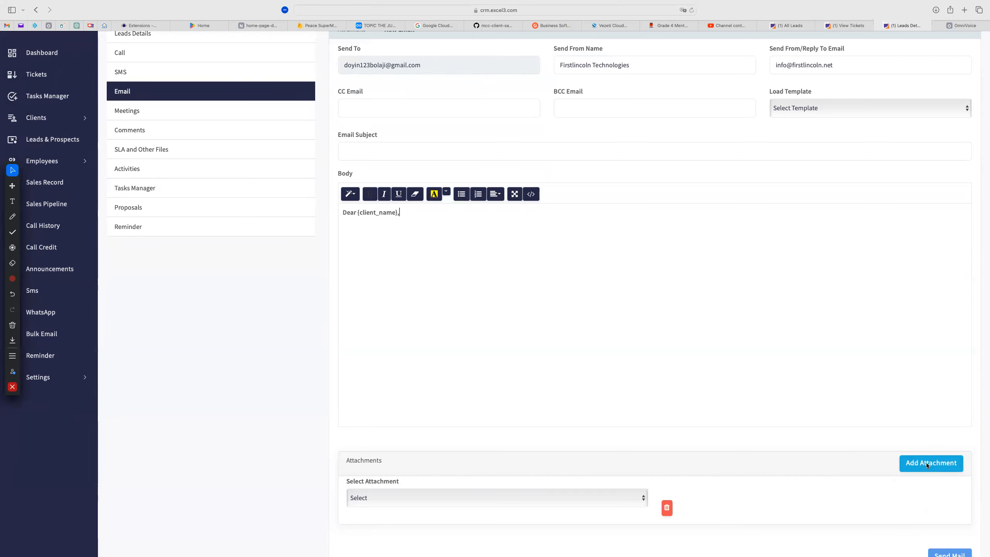
click(625, 504)
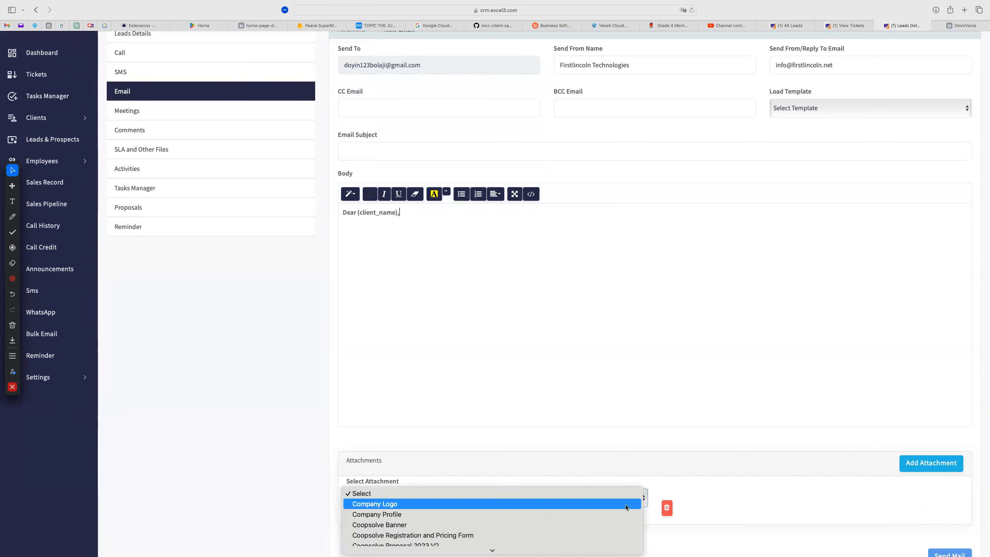
scroll(553, 533, down, 2)
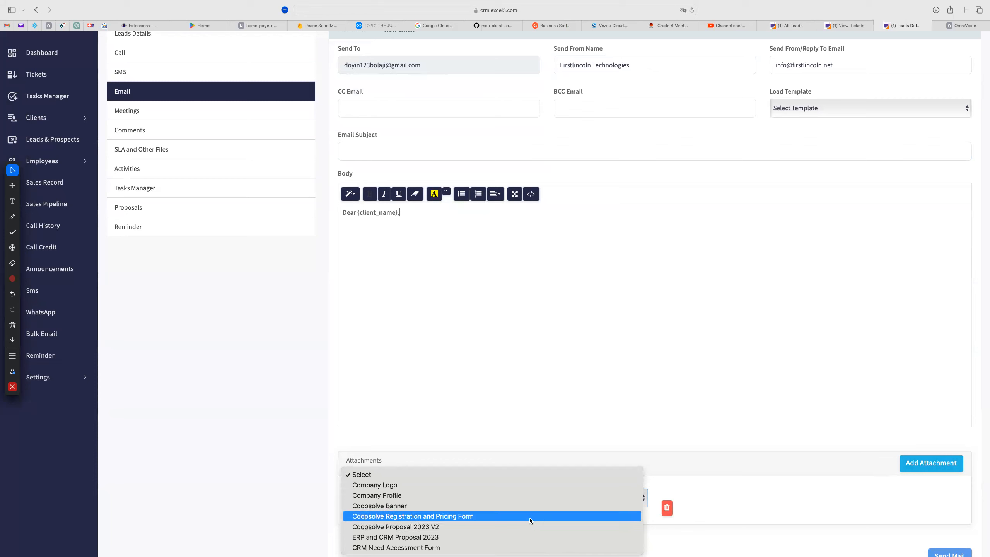
click(461, 496)
scroll(755, 500, up, 3)
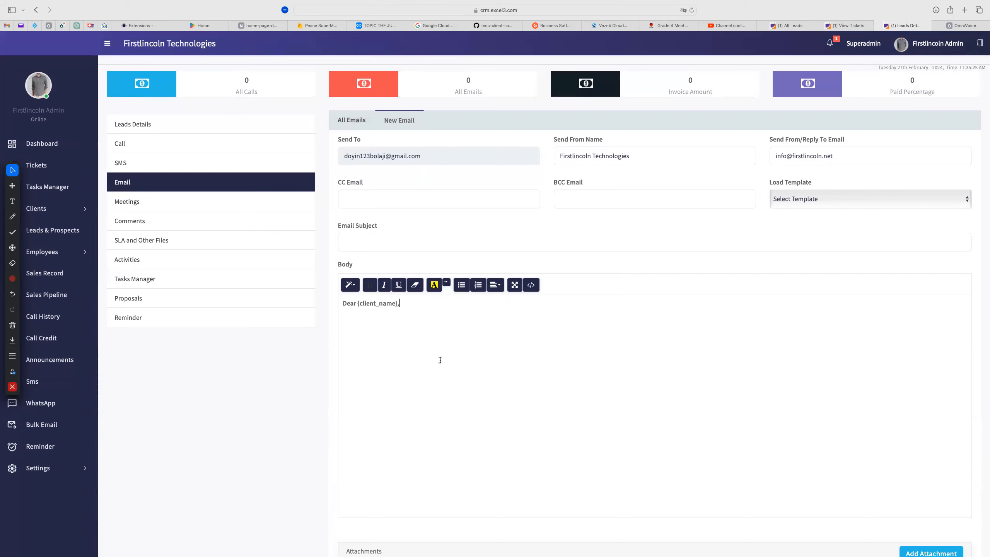
Load the ERP and CRM Introduction Mail template into the email
click(810, 202)
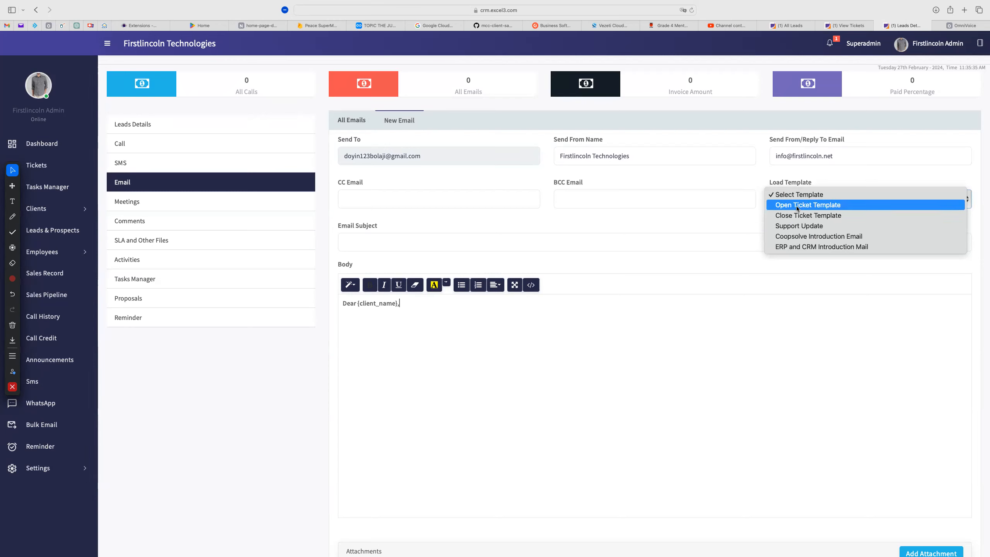
click(800, 247)
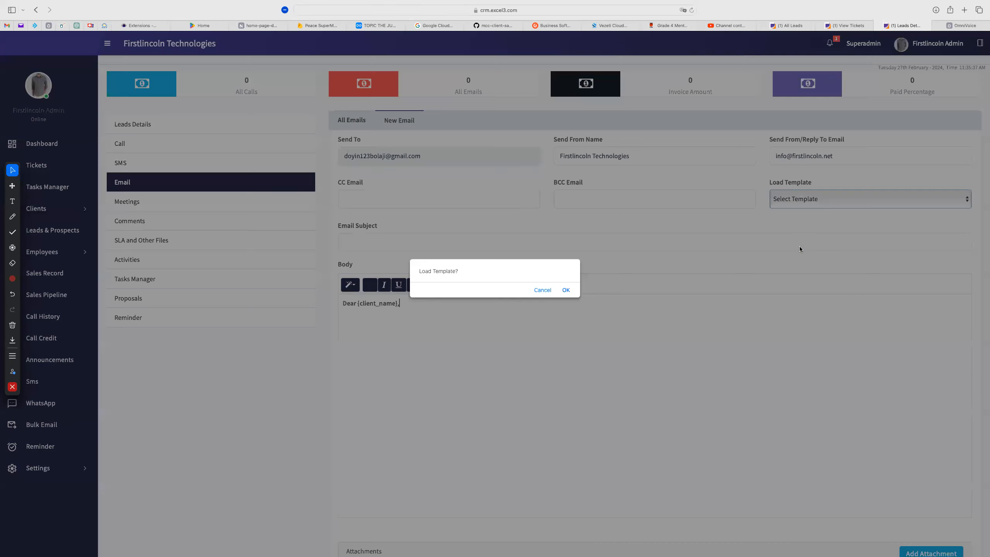
click(565, 291)
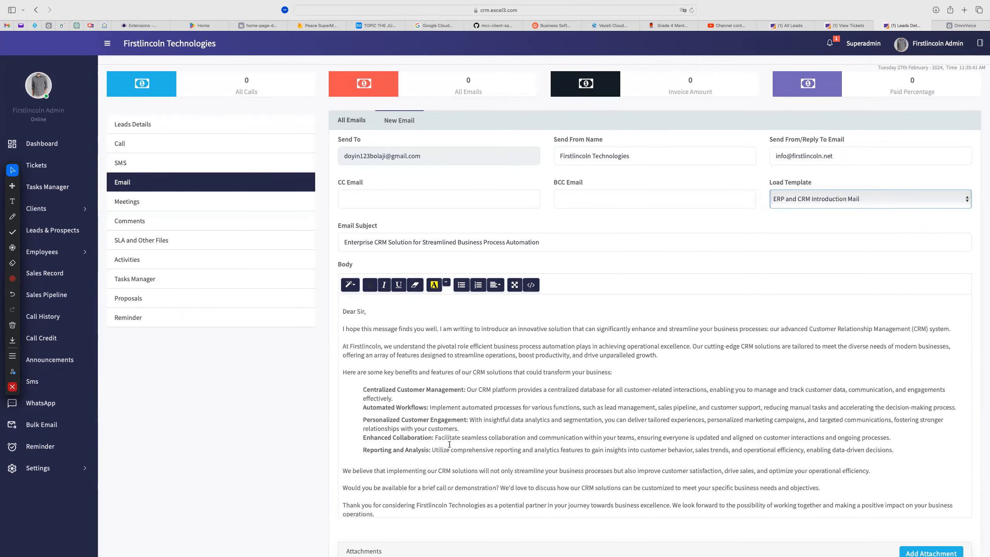
Review the template body and send the email with Company Profile attached
drag(341, 310, 405, 481)
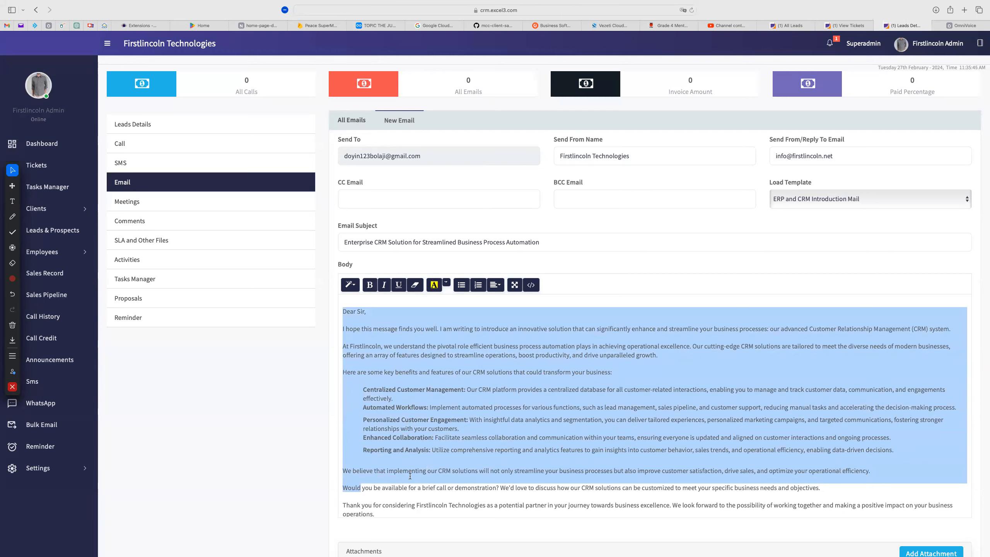
click(458, 414)
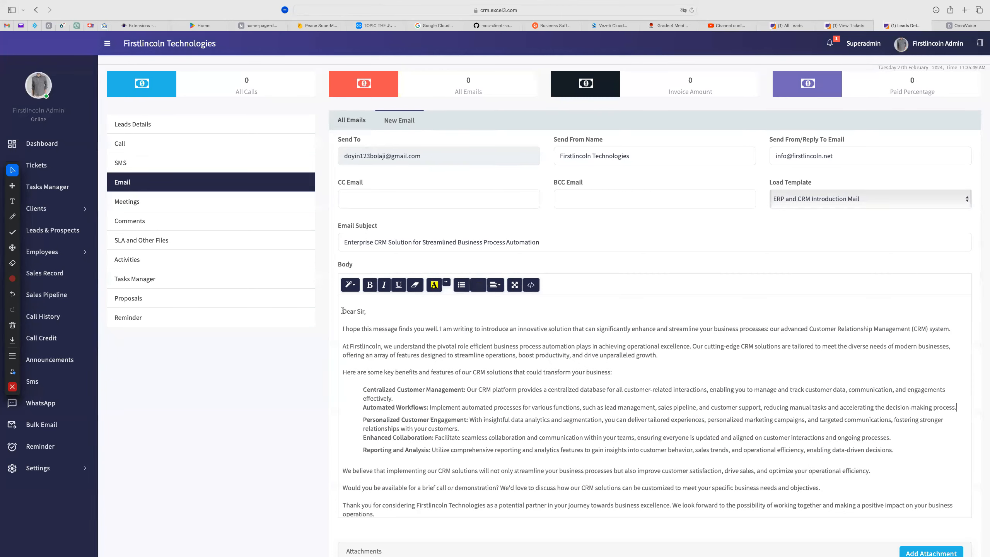
drag(342, 311, 502, 482)
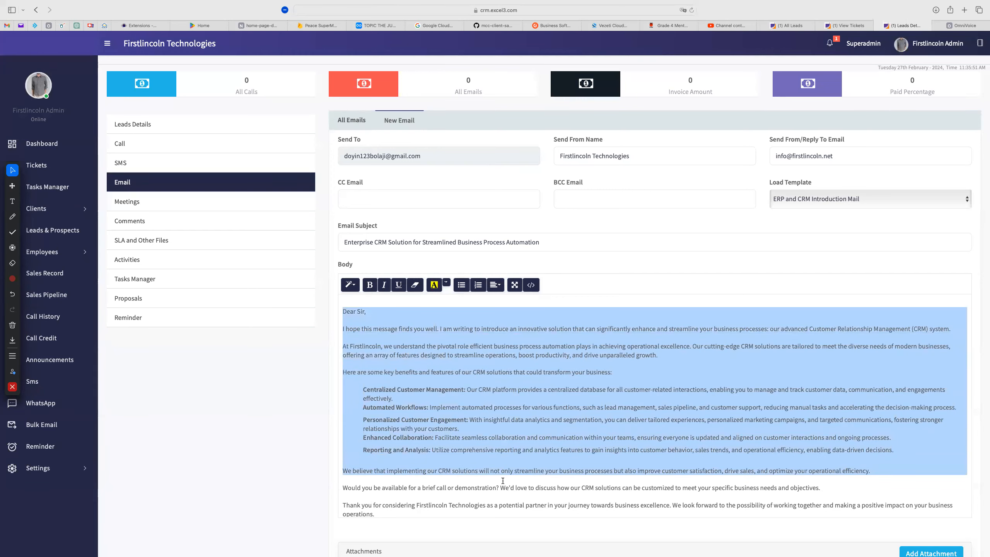
click(623, 408)
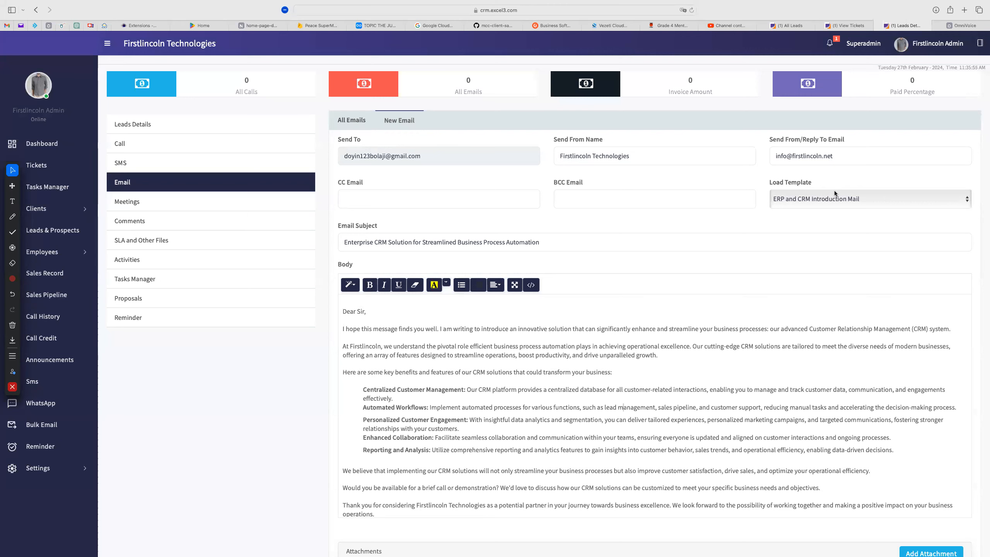
scroll(700, 455, down, 10)
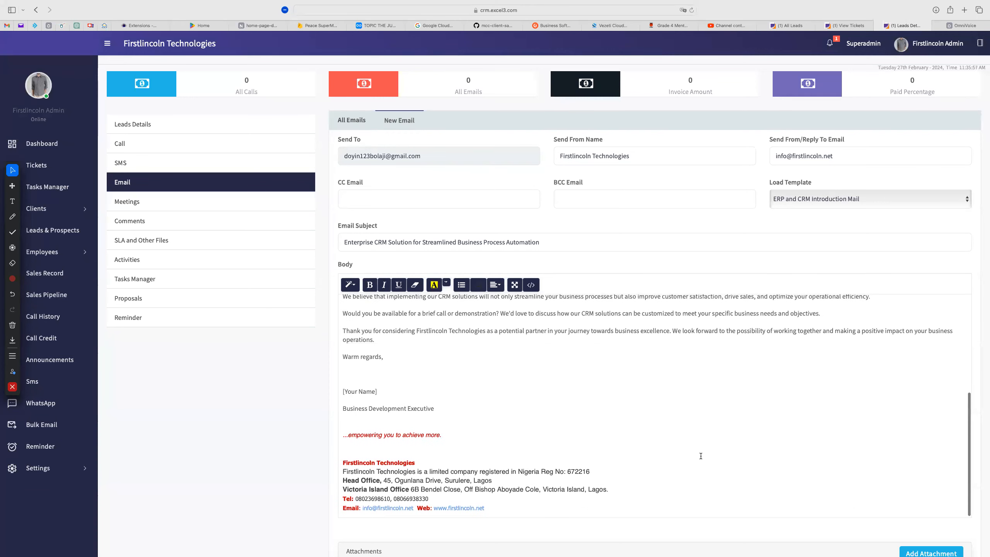
scroll(760, 450, down, 1)
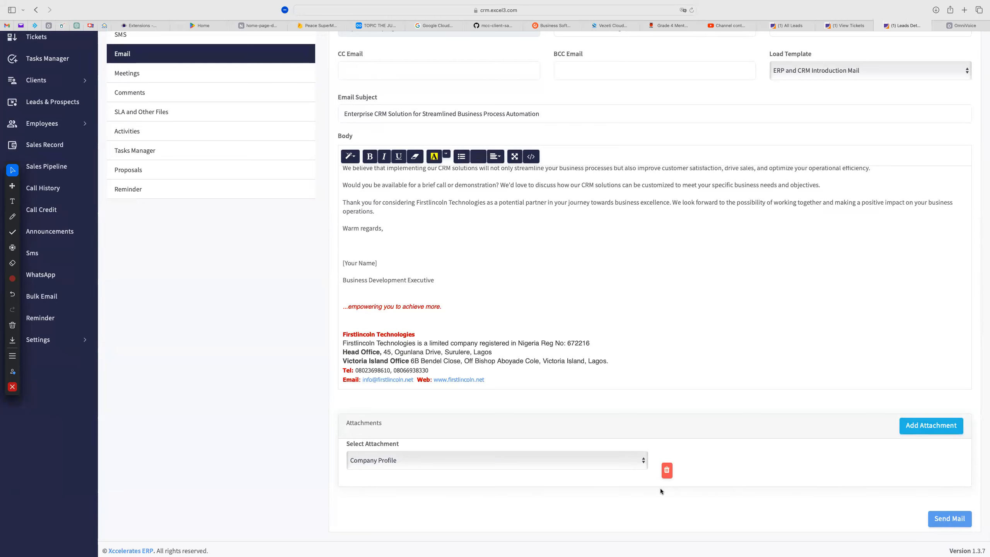
click(942, 519)
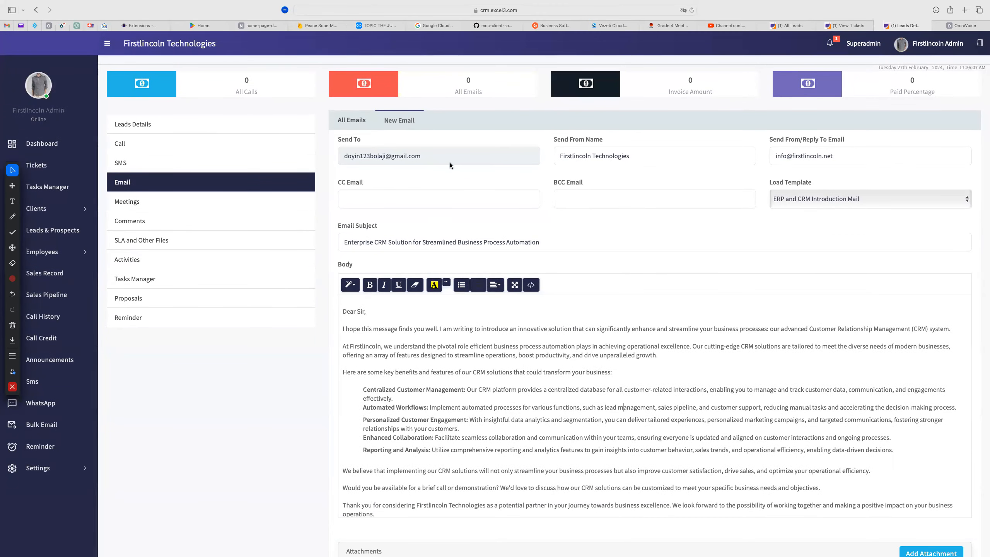
Check the recipient address, then go to the lead's Meetings section
drag(428, 156, 342, 158)
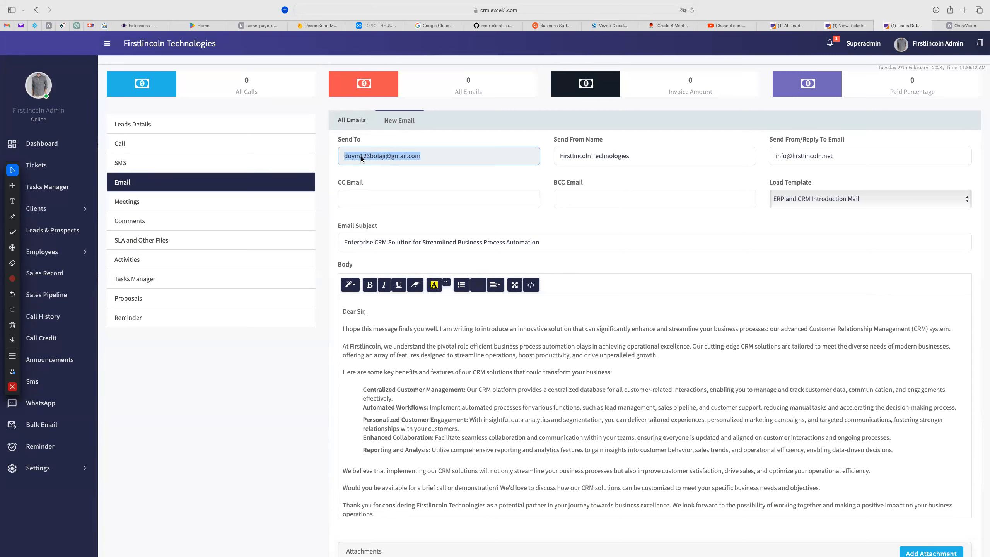
click(438, 156)
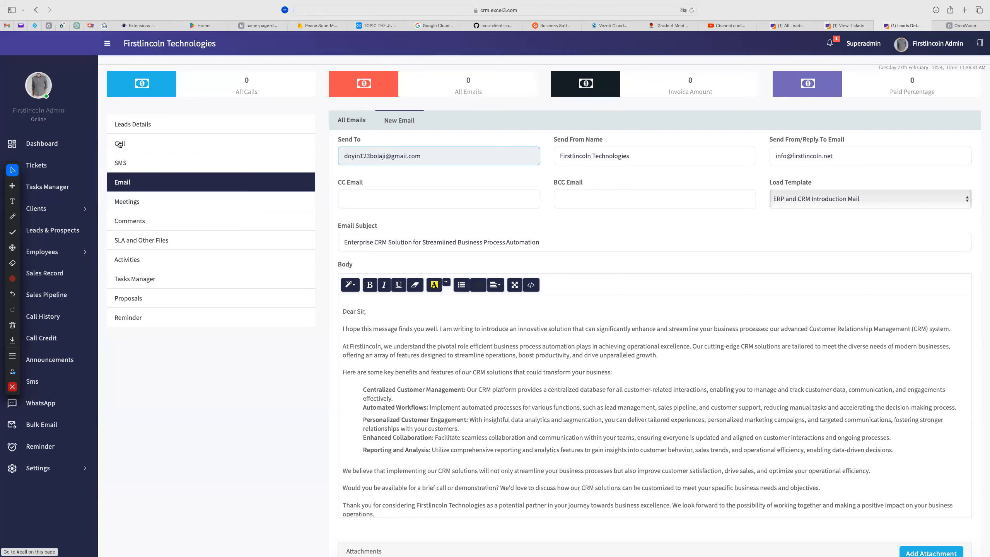
click(127, 202)
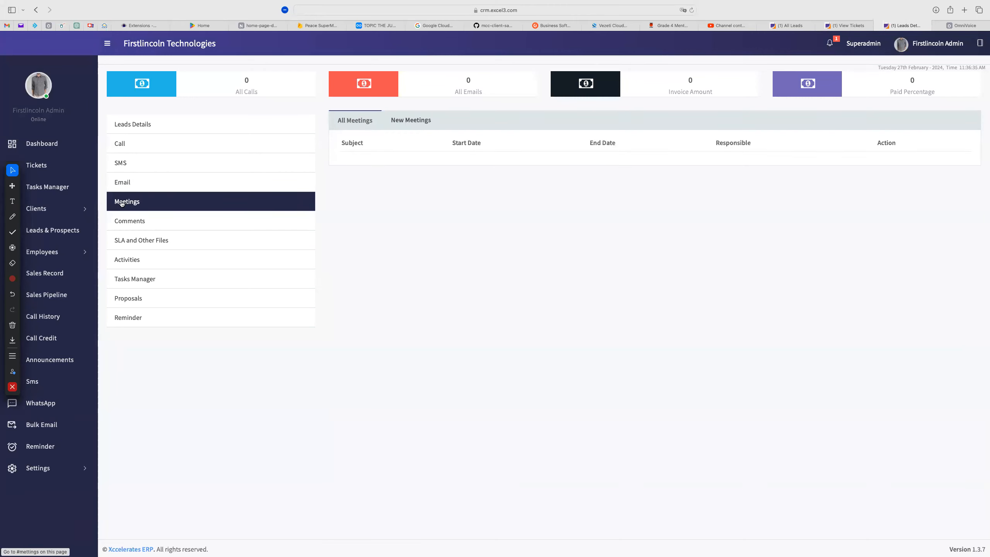
Start a new meeting and type placeholder text 'ffhjvjh kj kj kj gkjgjkg…' as its Description
click(415, 122)
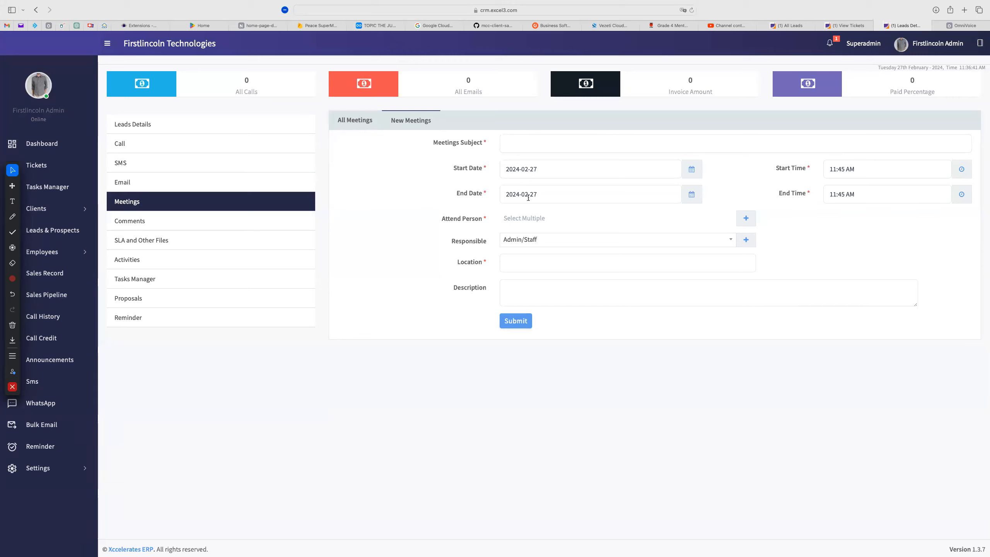
click(532, 296)
text(ffhjvjh kj kj kj gkjgjkg)
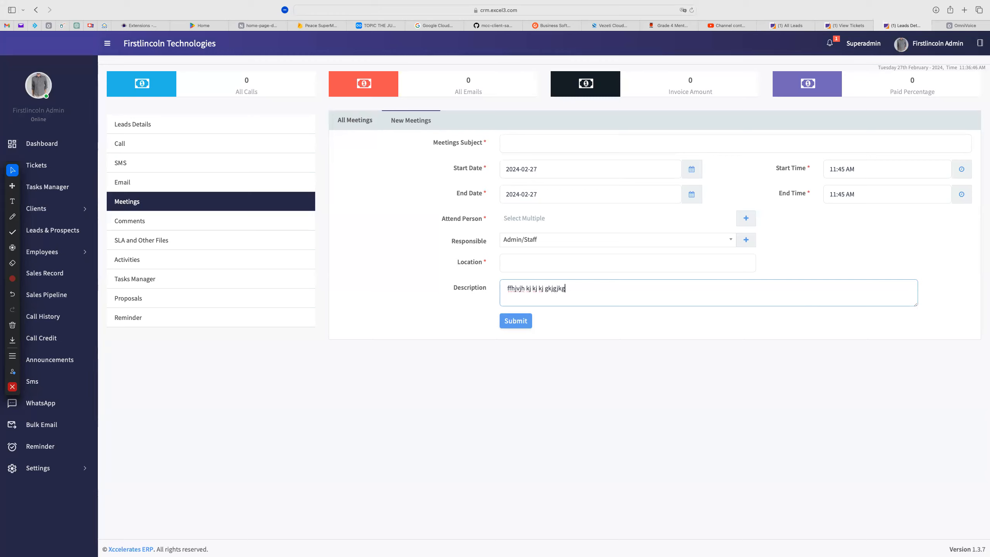
text( g keg jgjhghgjh  )
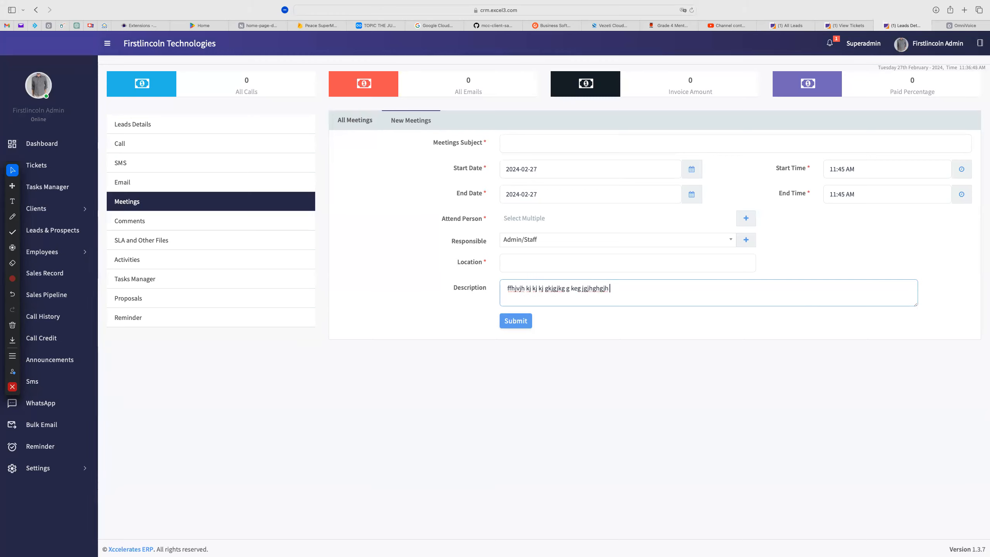
text(kjkgjhkg hug)
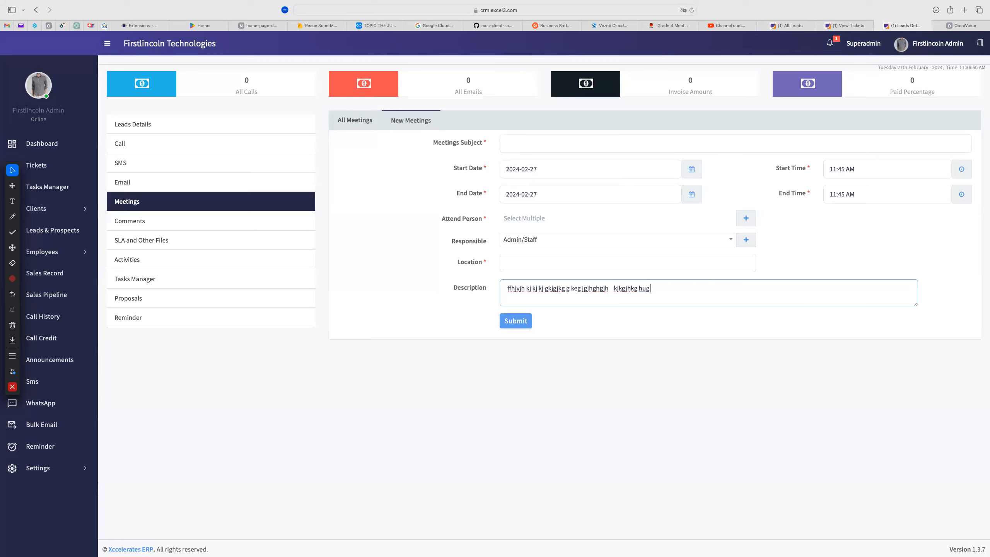
text(.  gk  ggjhg. hjk gjkghjk)
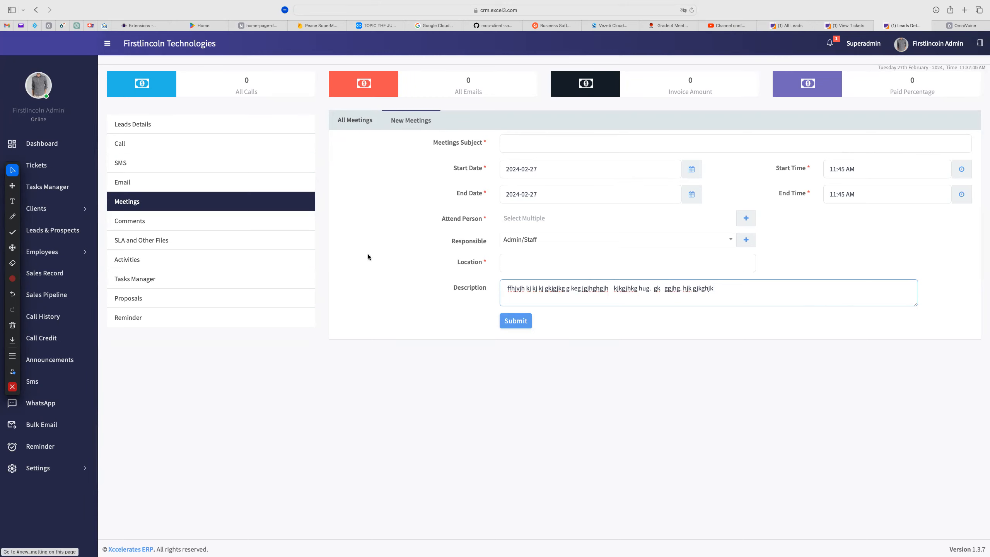
Visit the lead's SLA and Other Files, then return to the Leads & Prospects list
click(151, 243)
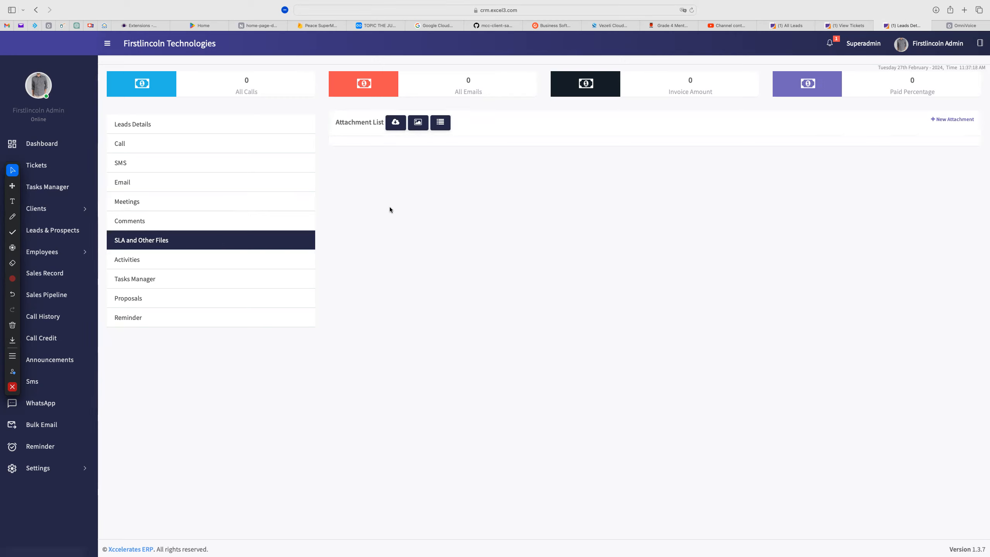
click(46, 232)
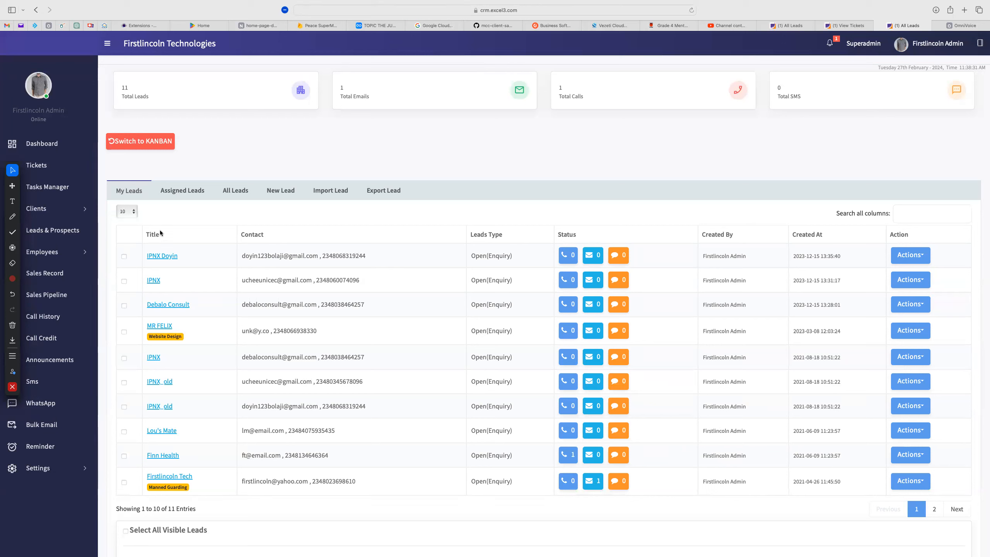
Sort My Leads by Title, try searching 'abc', then clear the search
click(145, 236)
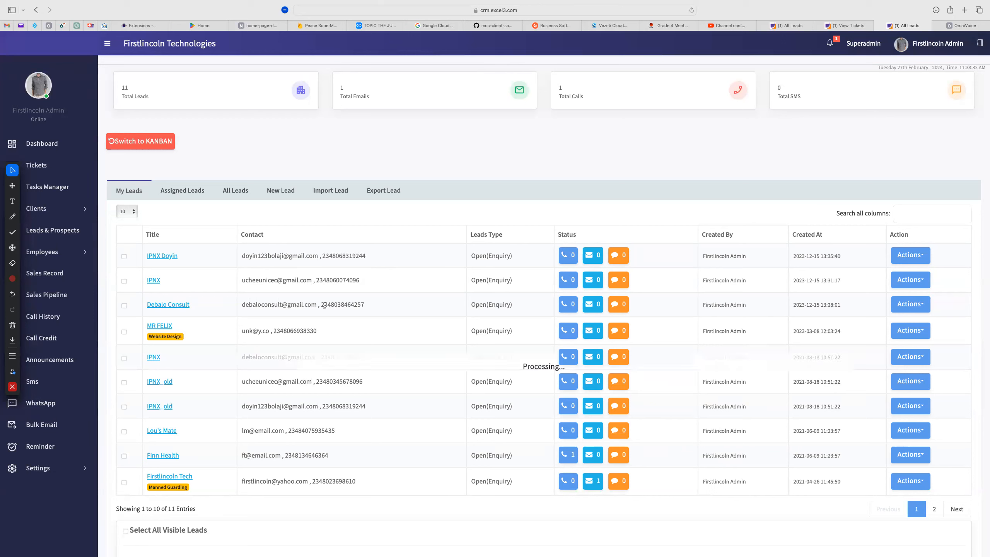
click(904, 214)
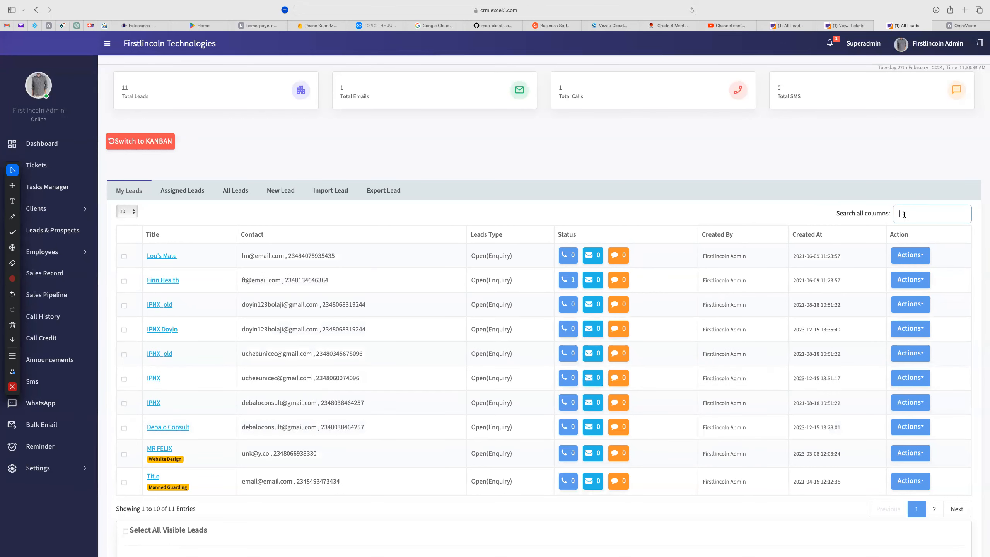
text(abc)
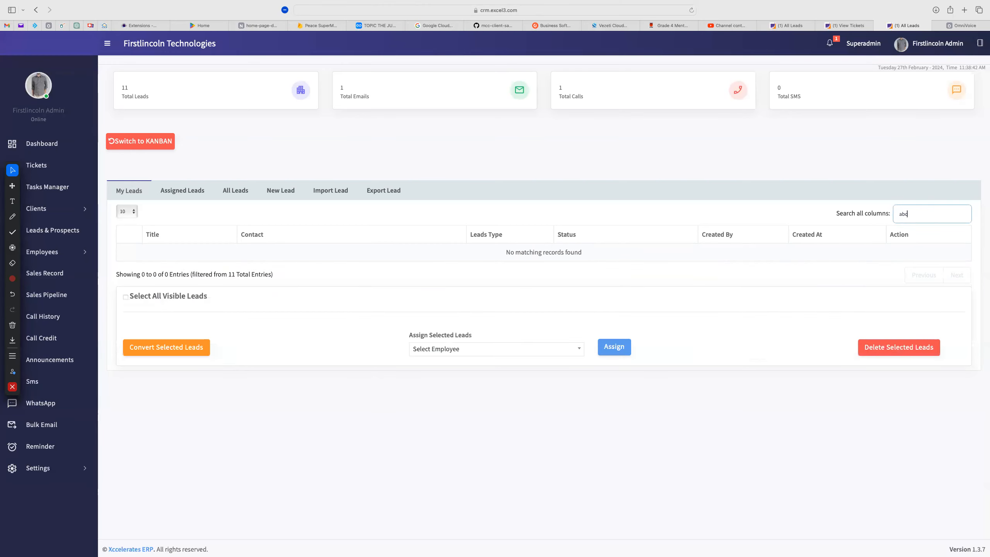
key(BackSpace)
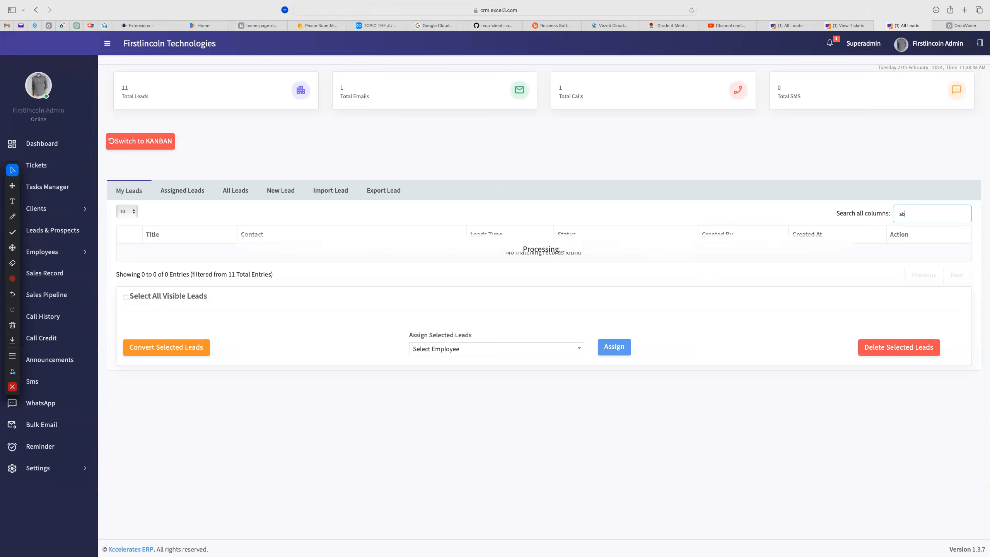
key(BackSpace)
key(BackSpace)
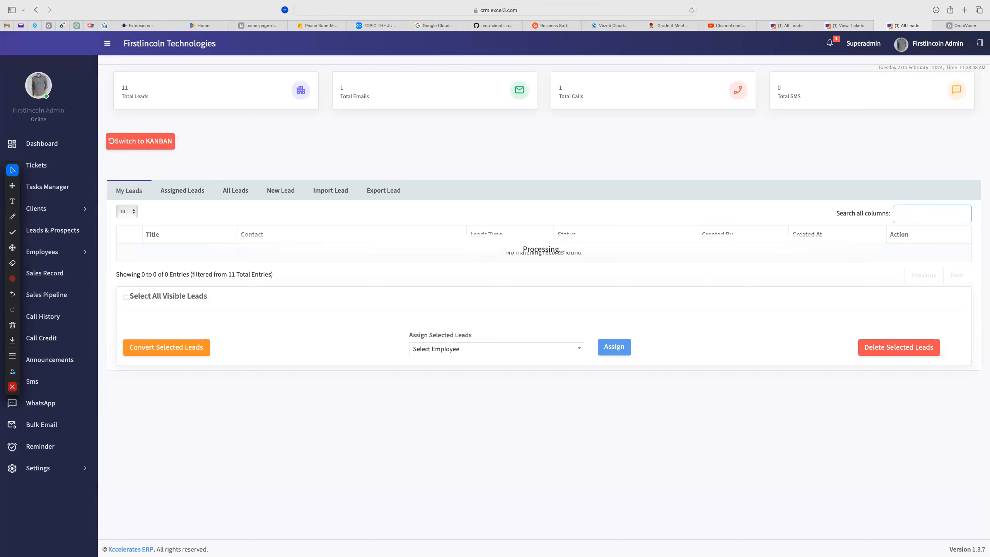